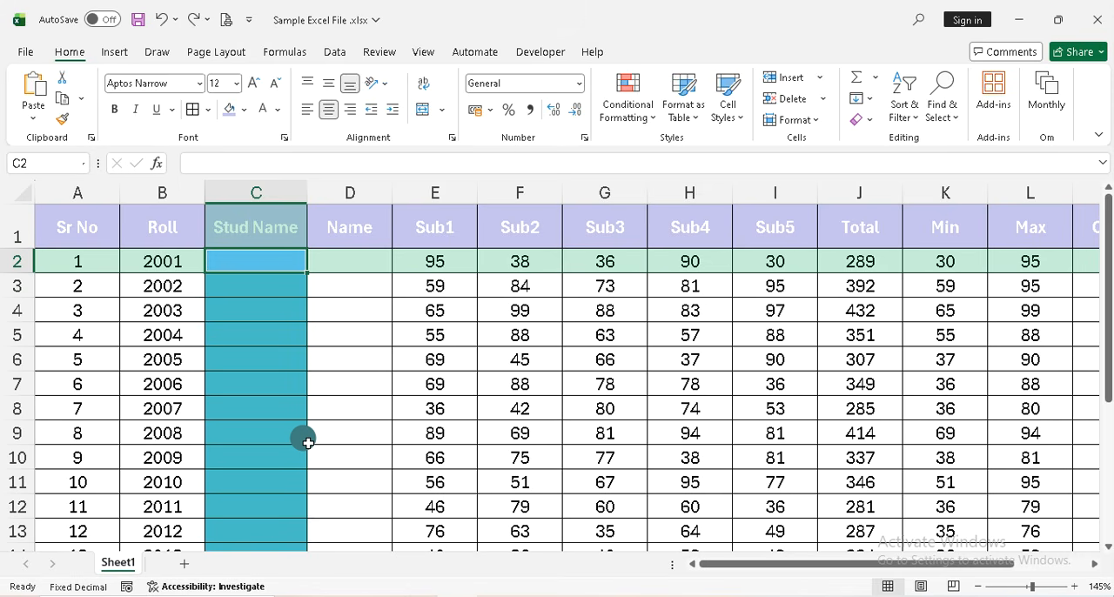
Enter Stud 1 in C2 and Stud 2 in C3 of the Stud Name column
type("Stud")
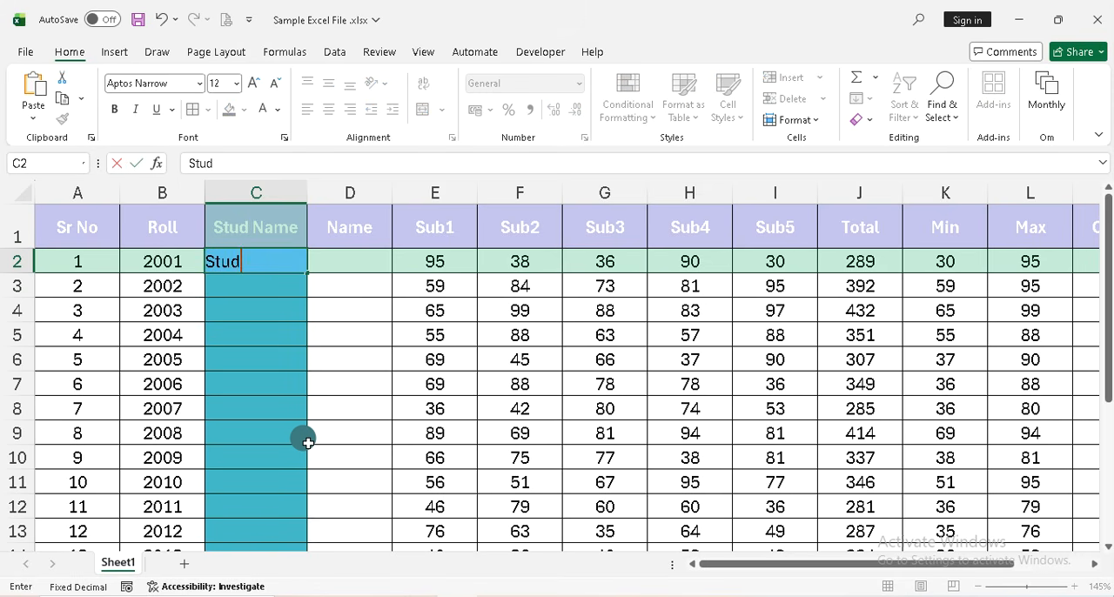
type(" 1")
key("Return")
type("Stud ")
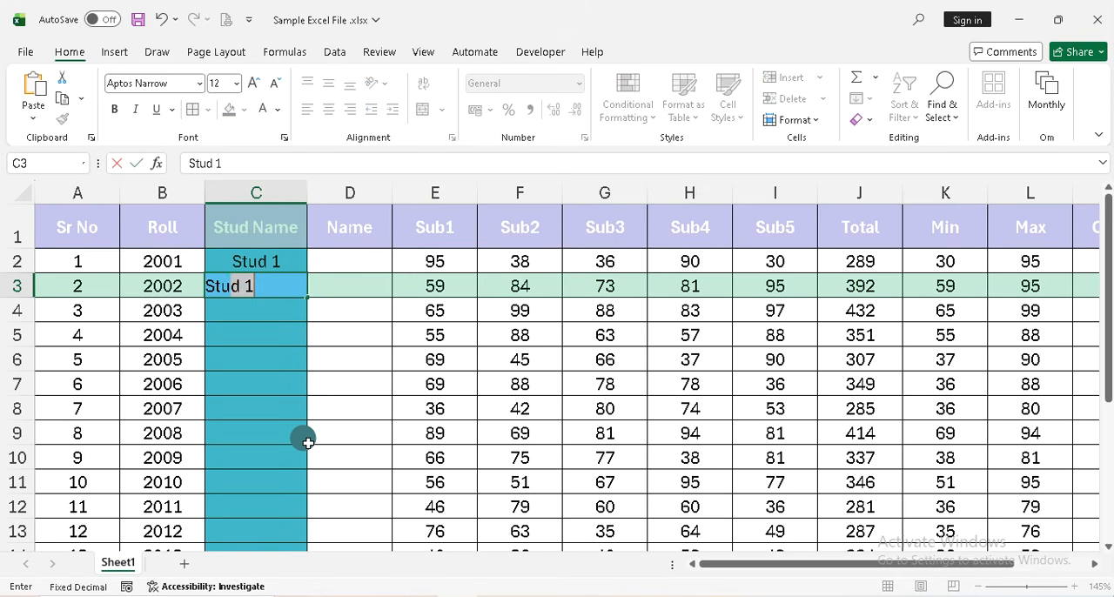
type("2")
key("Return")
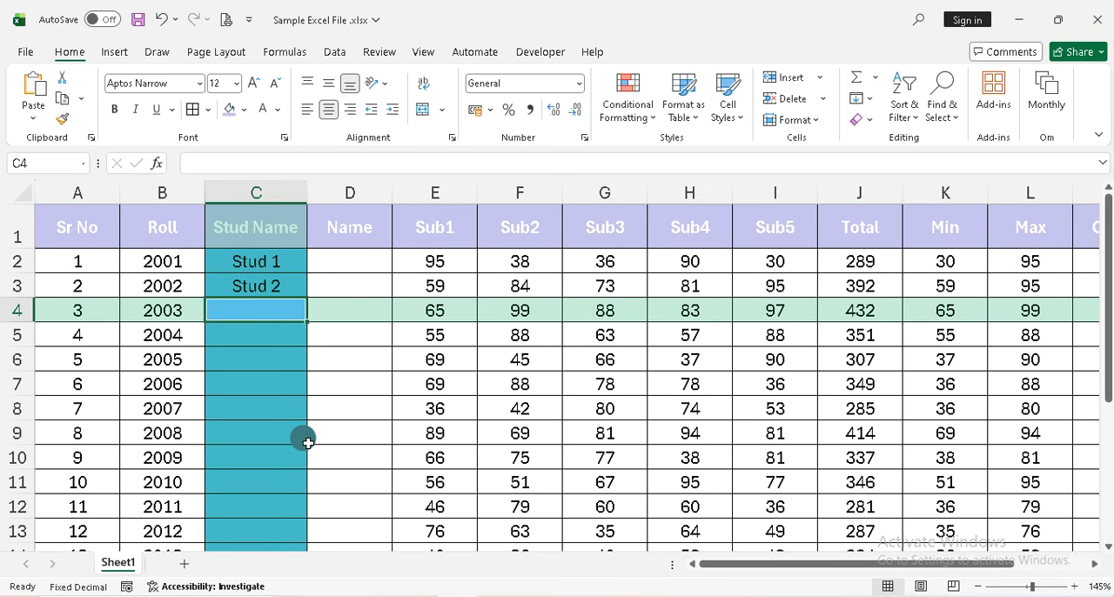
Extend the Stud 1, Stud 2 series down the Stud Name column through row 21
key("Up")
key("Up")
key("shift+Down")
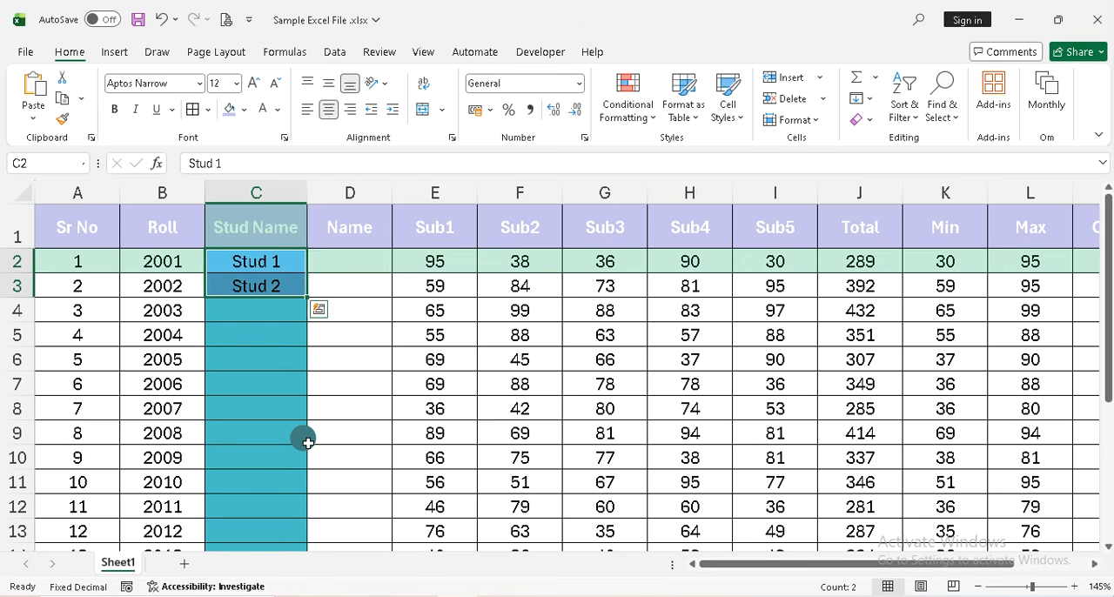
left_click_drag(304, 291, 295, 520)
Continue the Sr No series from cells A15:A16 down to 20 in A21
left_click(80, 391)
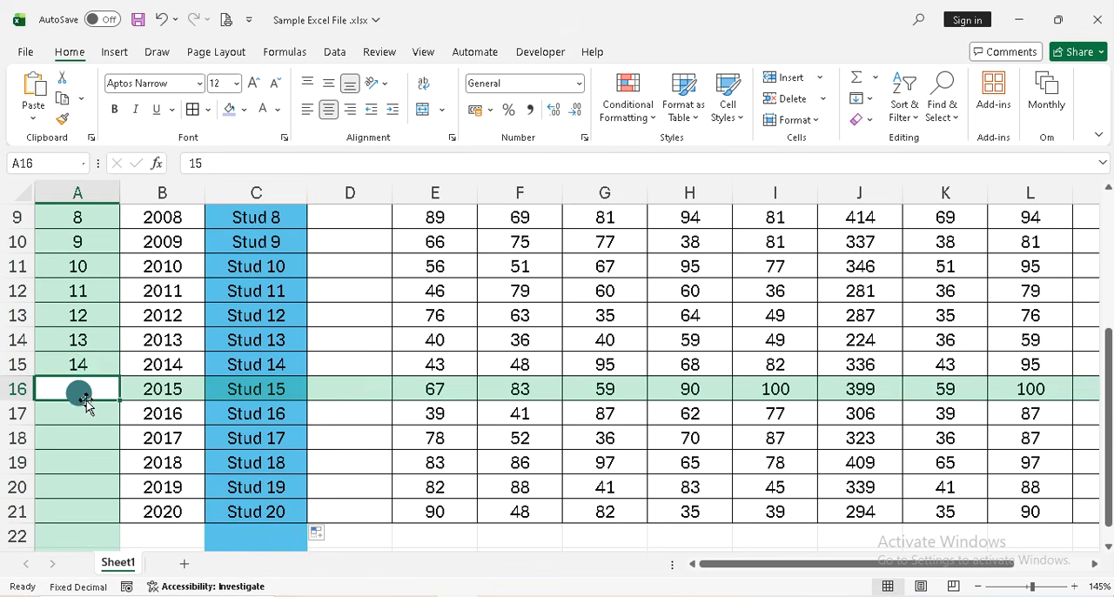
left_click(87, 363)
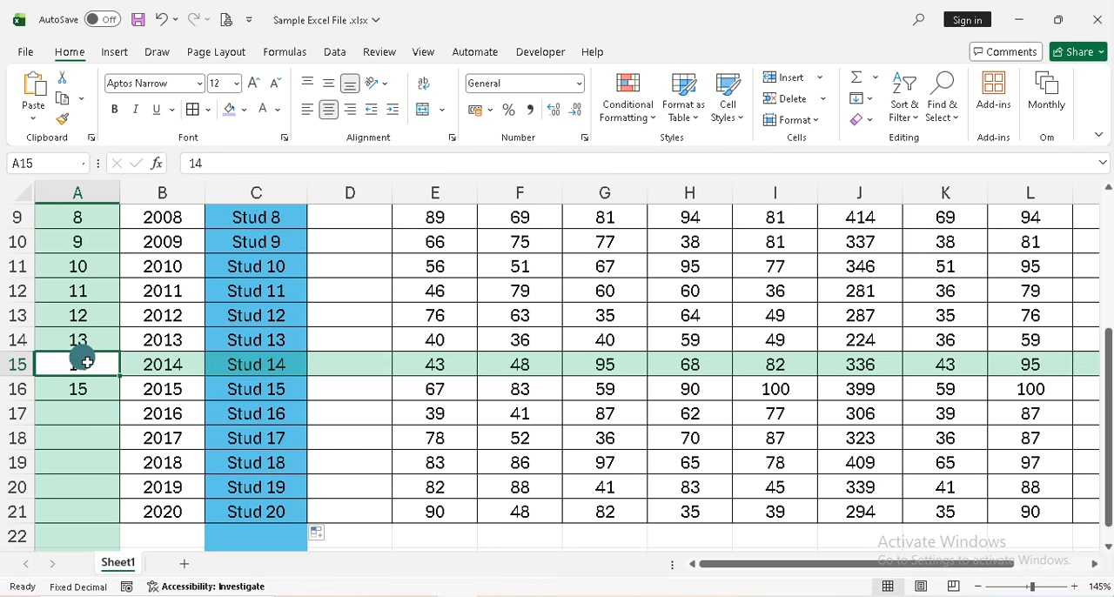
key("shift+Down")
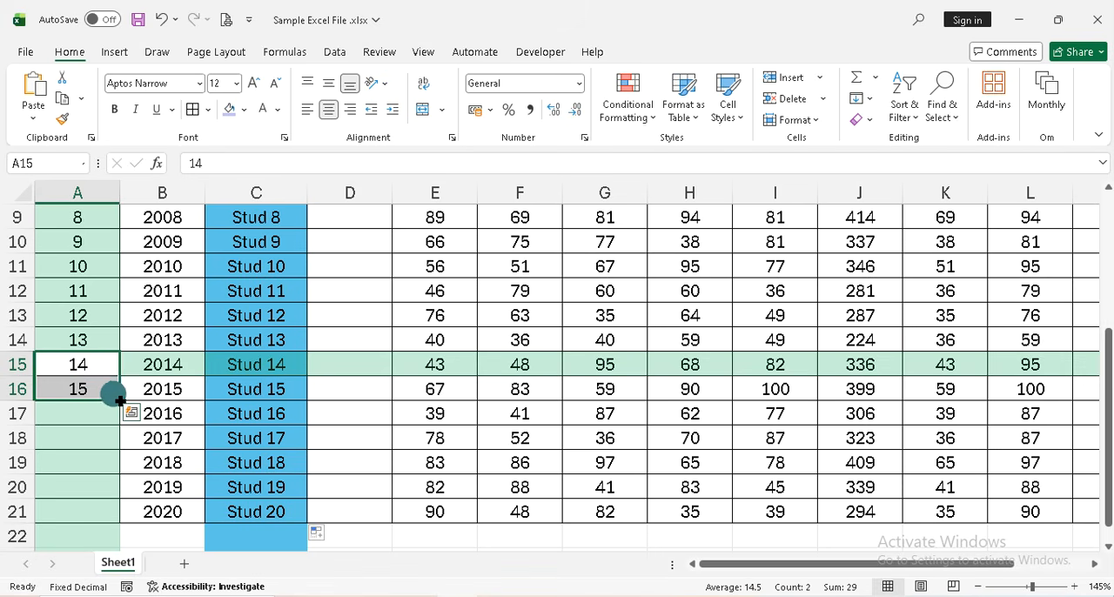
left_click_drag(118, 399, 108, 519)
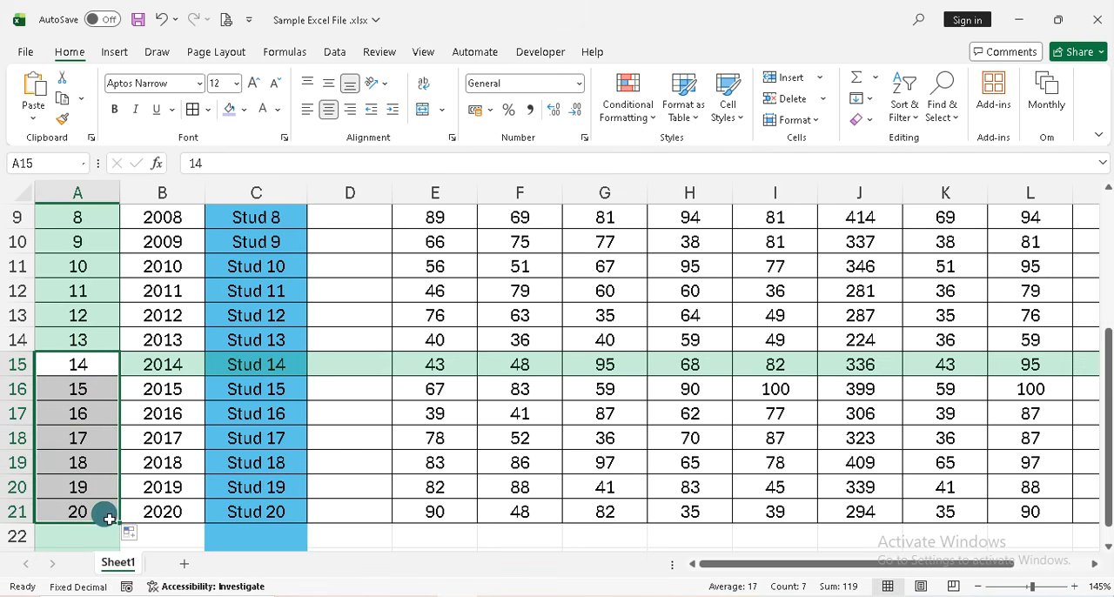
scroll(523, 339, "up", 3)
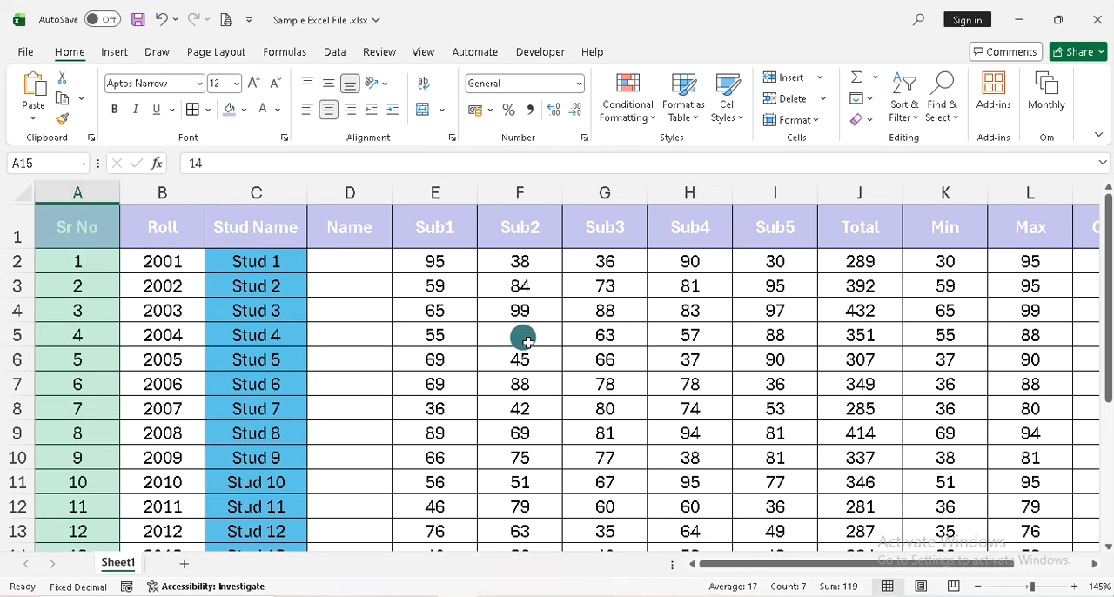
Delete the empty Name column D from the table
left_click(357, 258)
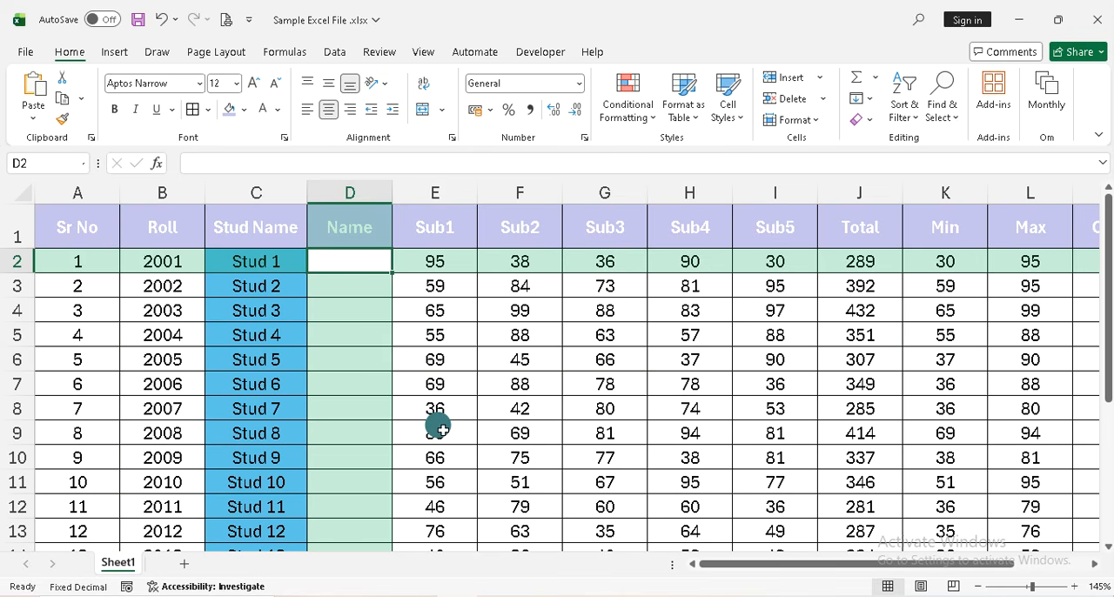
key("Left")
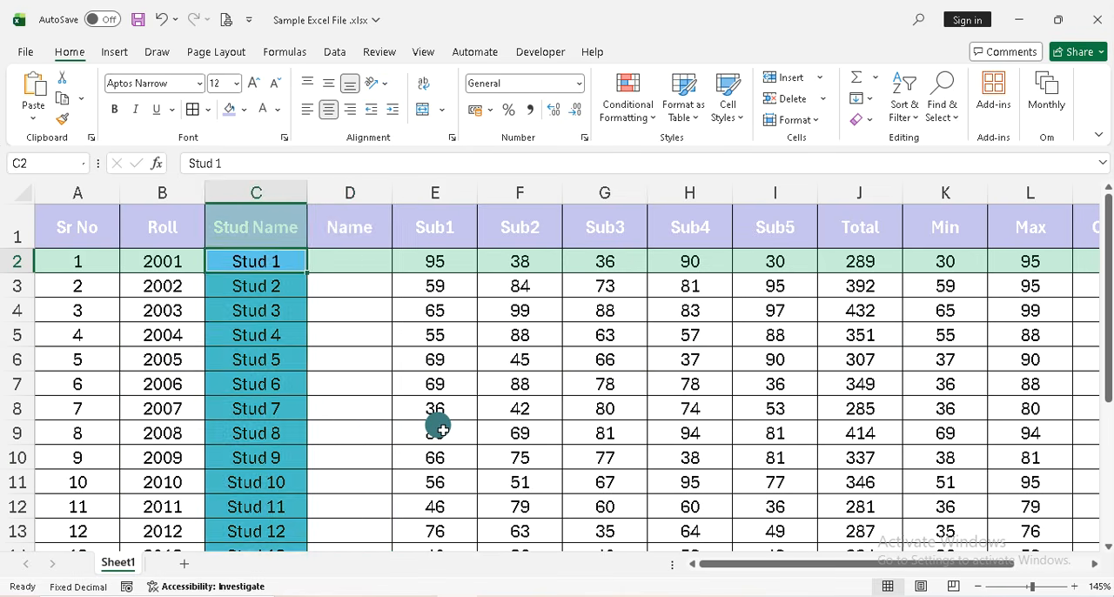
key("Right")
key("ctrl+space")
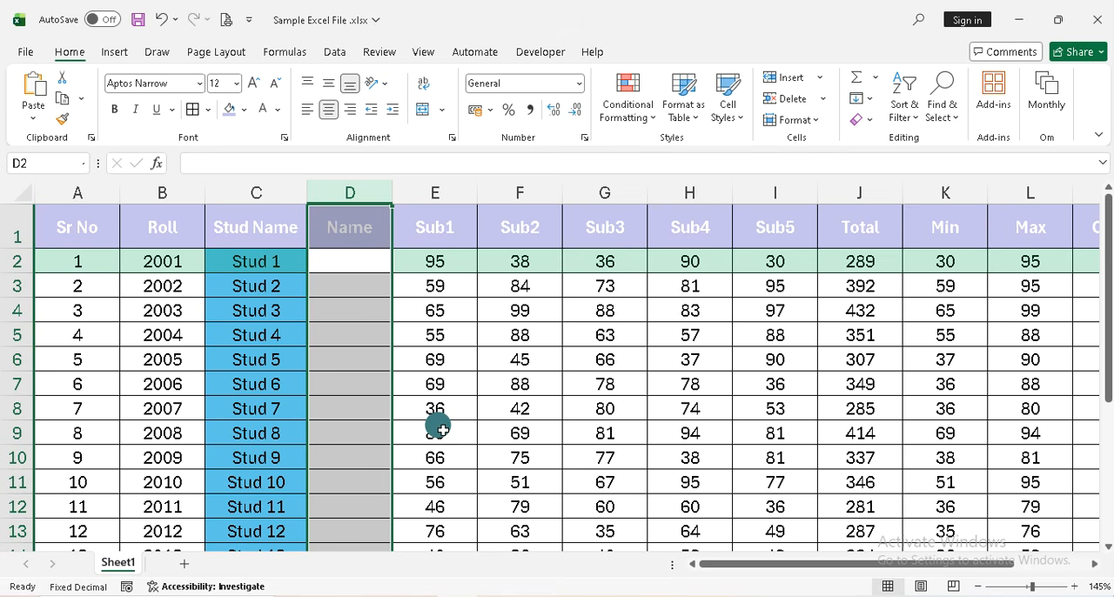
key("ctrl+minus")
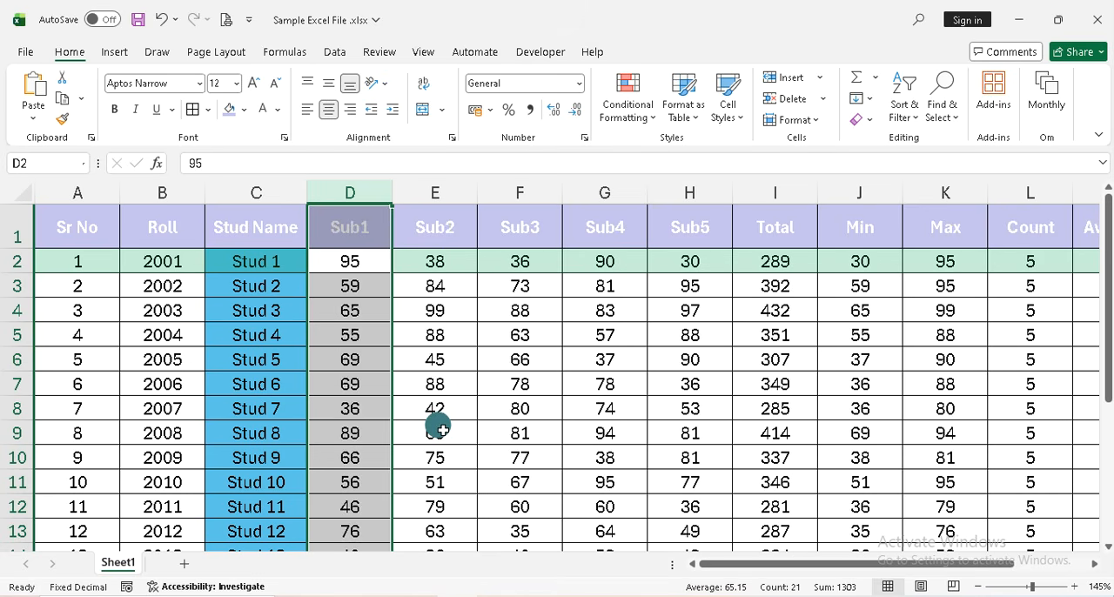
Review the subject and summary columns across to Average
key("Right")
key("Right")
key("Right")
key("Right")
key("Right")
key("Right")
key("Right")
key("Right")
key("Right")
key("Right")
key("Right")
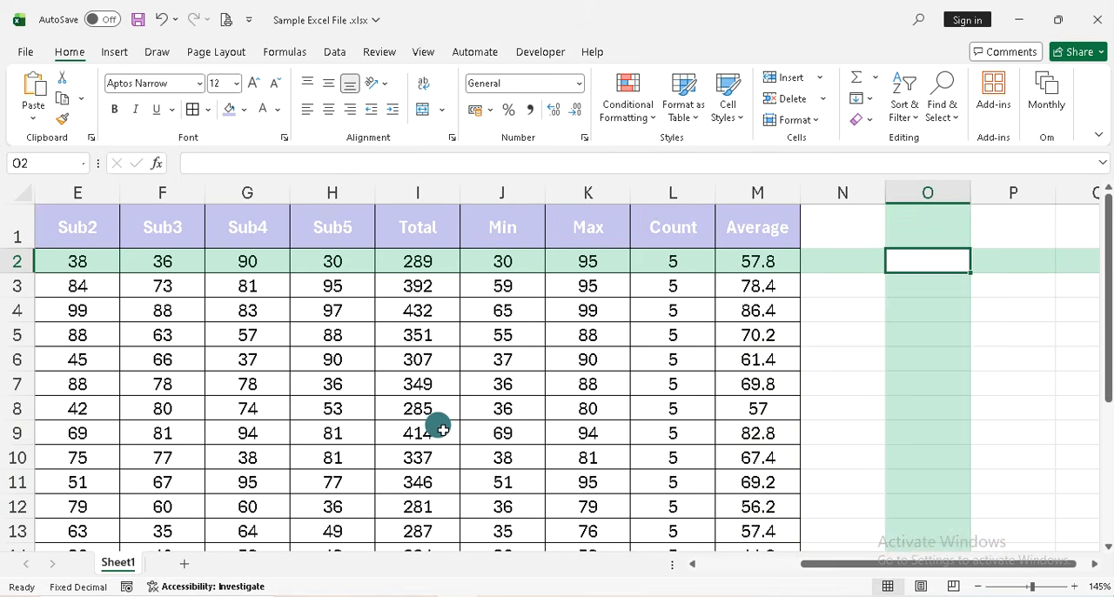
key("Left")
key("Left")
key("Left")
key("Left")
key("Left")
key("Left")
key("Left")
key("Left")
key("Left")
key("Left")
key("Left")
key("Left")
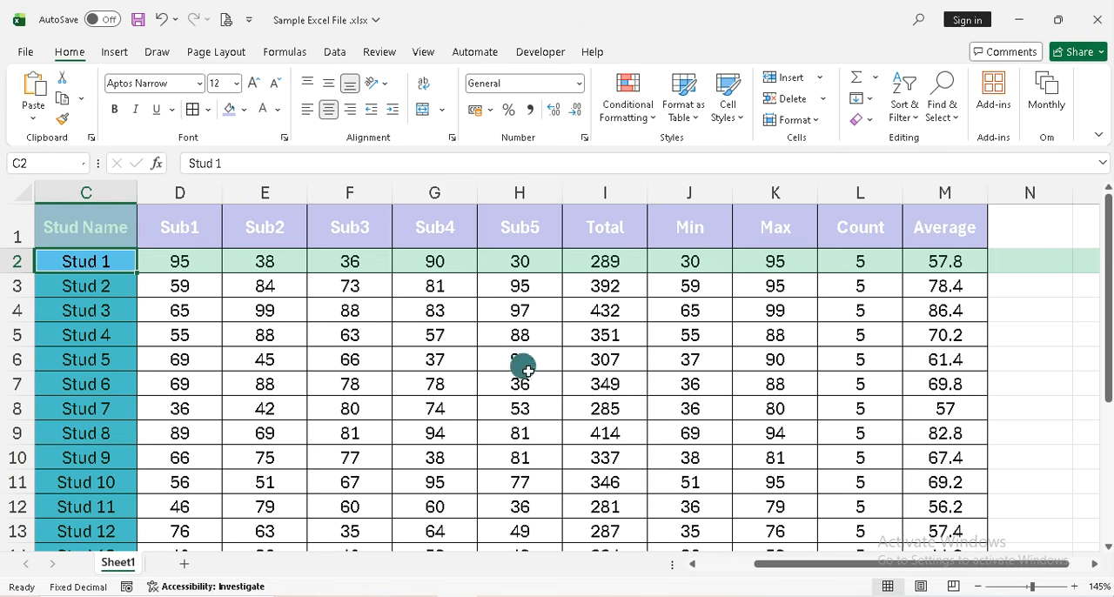
Narrow columns D through L, from Sub1 to Count, to a width of 6.38
left_click(179, 191)
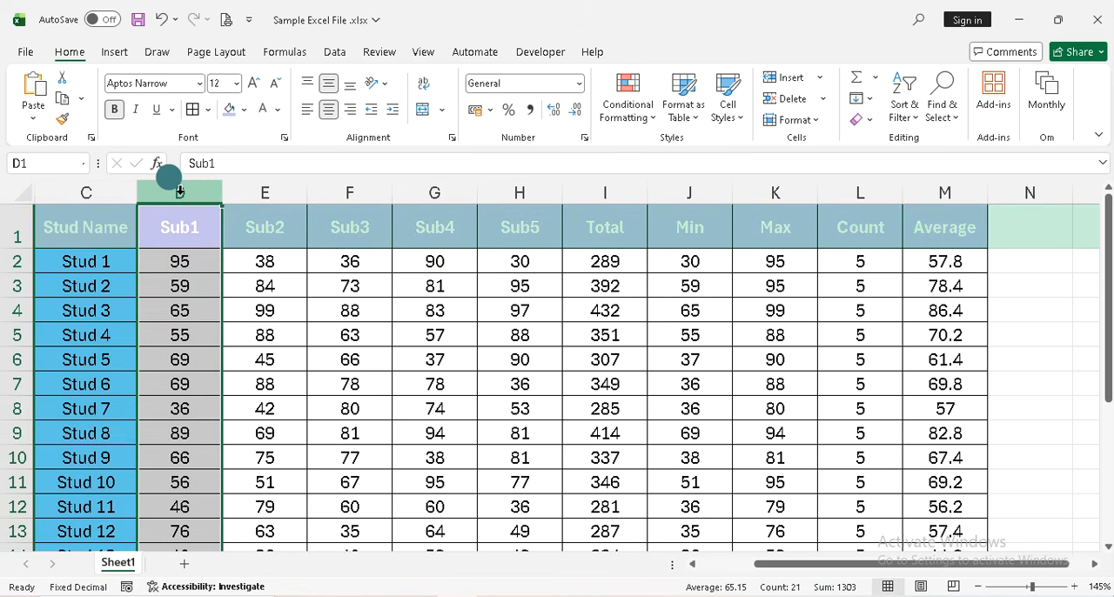
left_click_drag(179, 191, 860, 191)
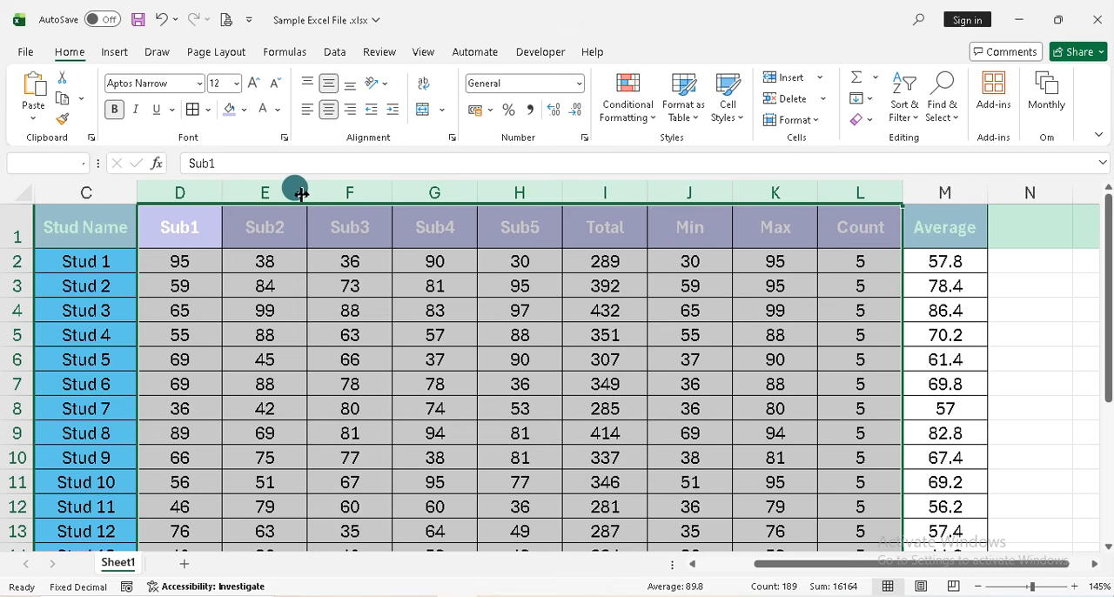
left_click_drag(308, 194, 288, 195)
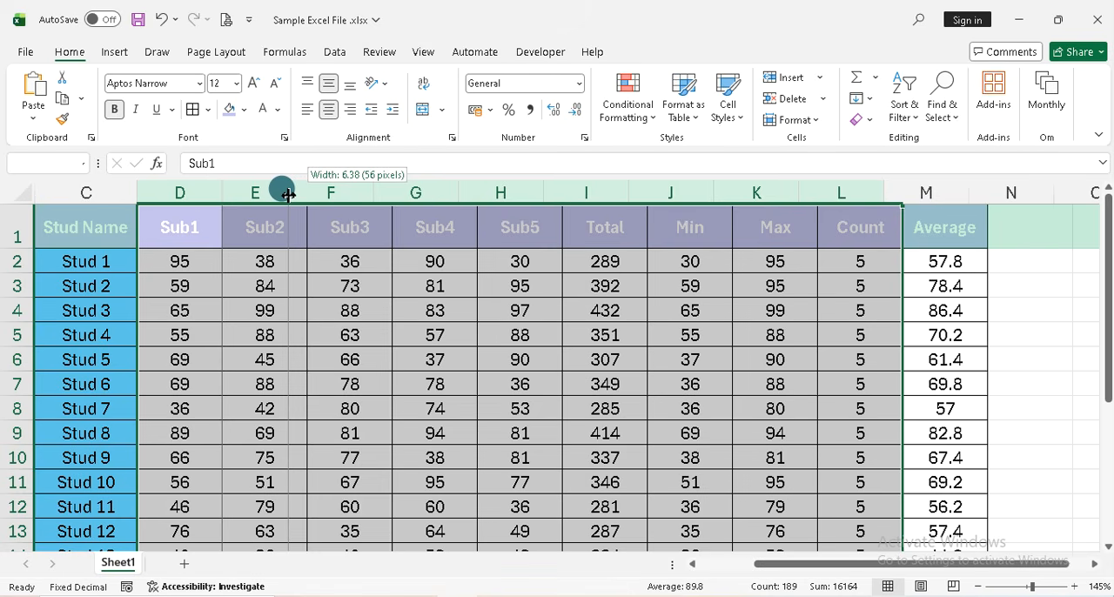
left_click_drag(289, 195, 289, 195)
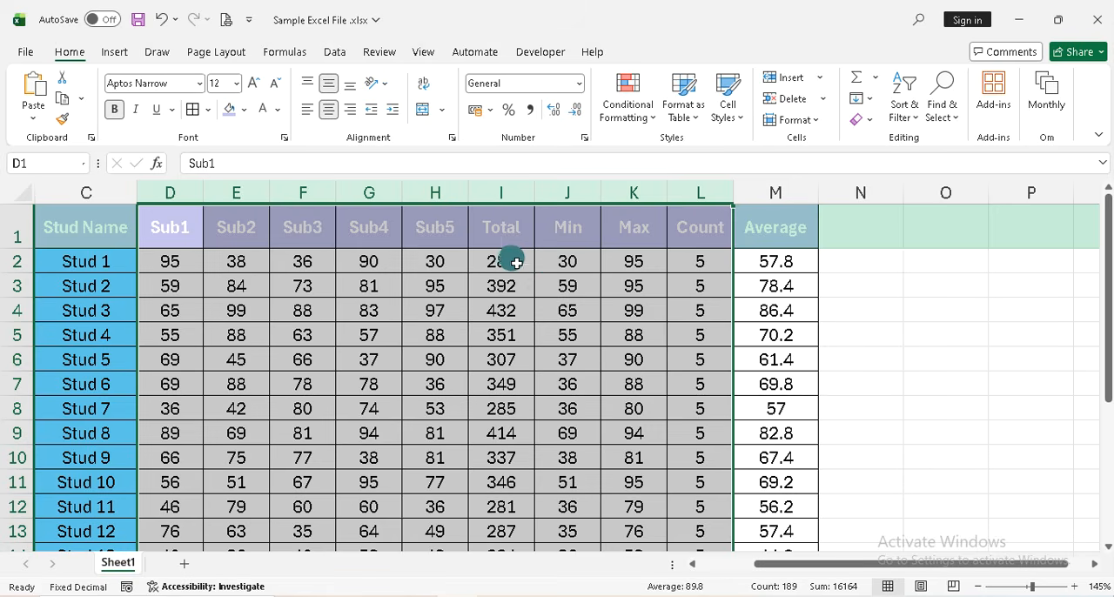
Insert an empty column between the Total and Min columns
left_click(546, 263)
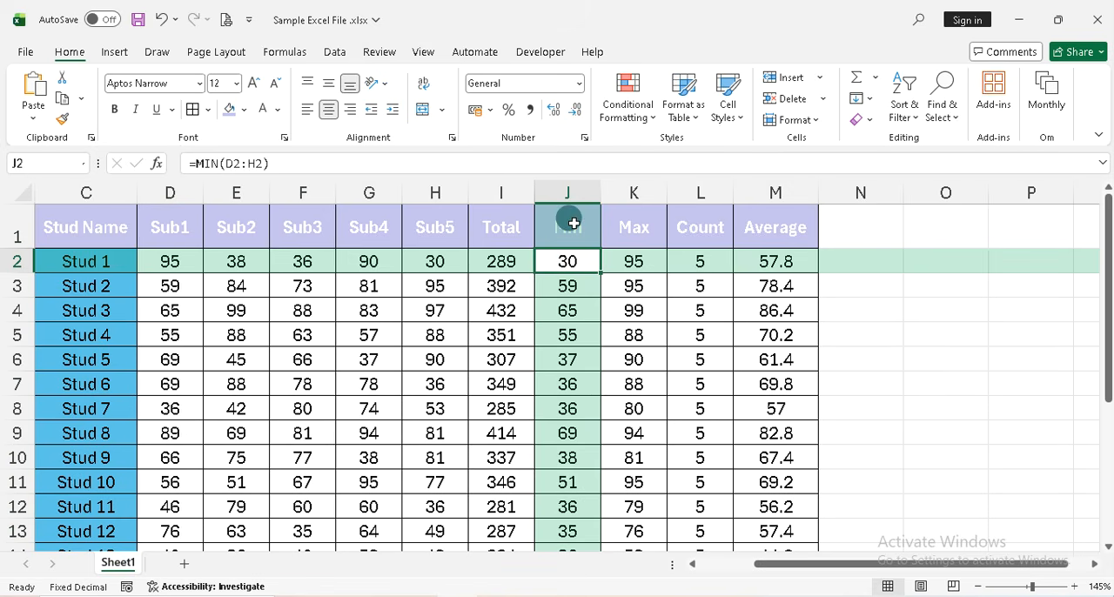
left_click(483, 225)
left_click(571, 227)
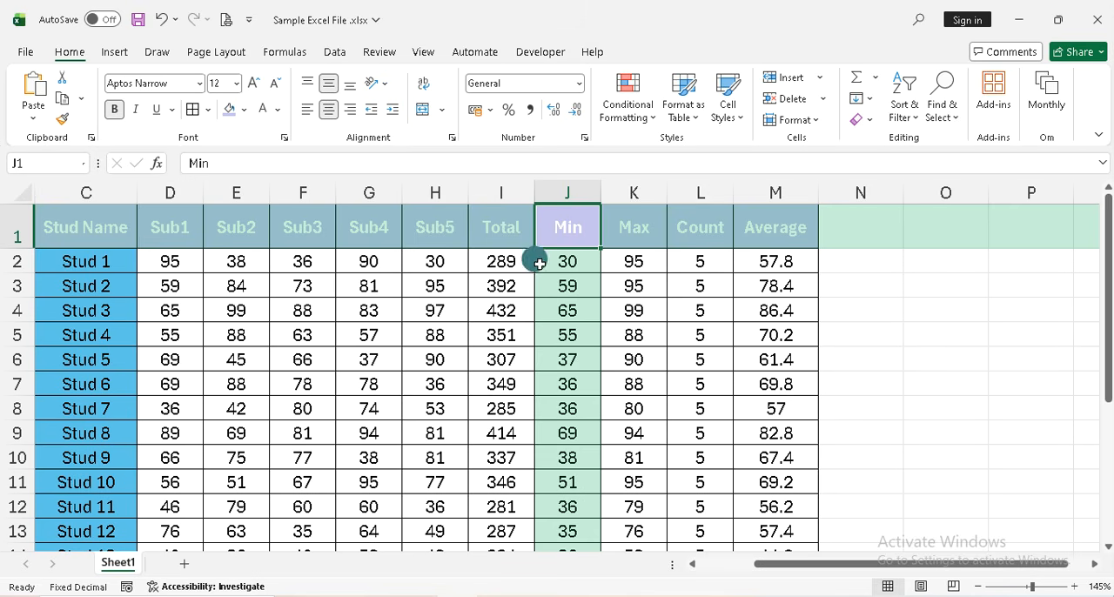
left_click(501, 192)
left_click(566, 191)
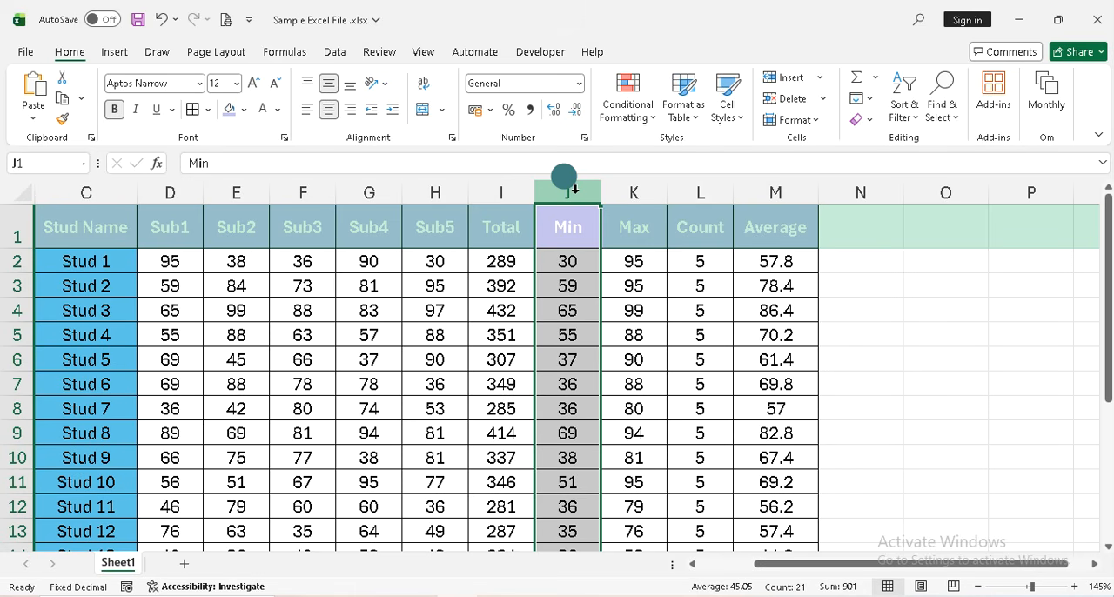
key("ctrl+shift+plus")
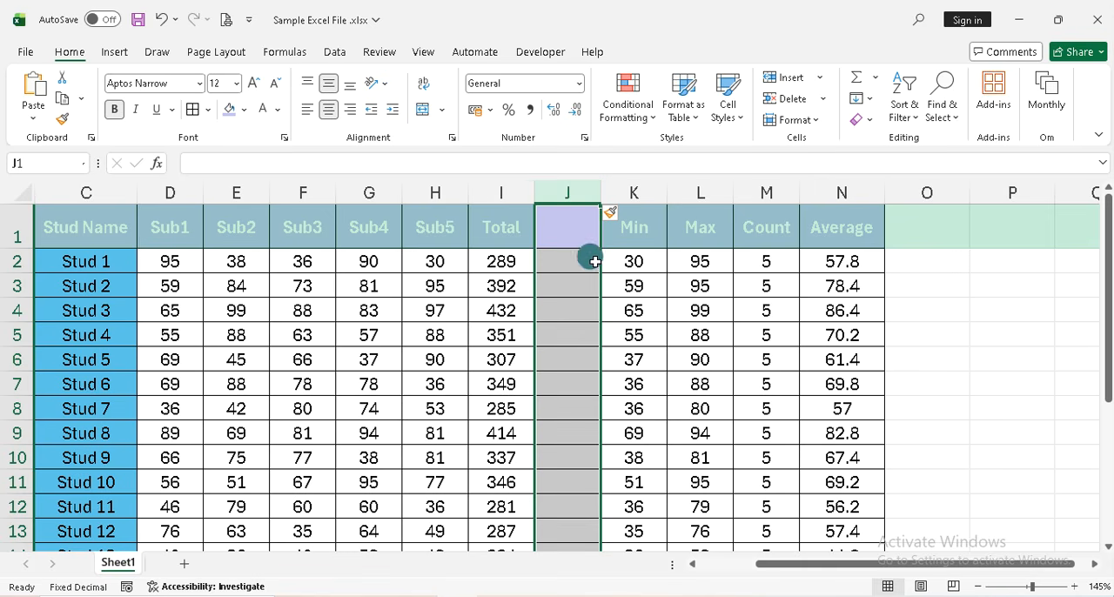
Enter the header Result in cell J1 of the empty column
left_click(551, 226)
type("Result")
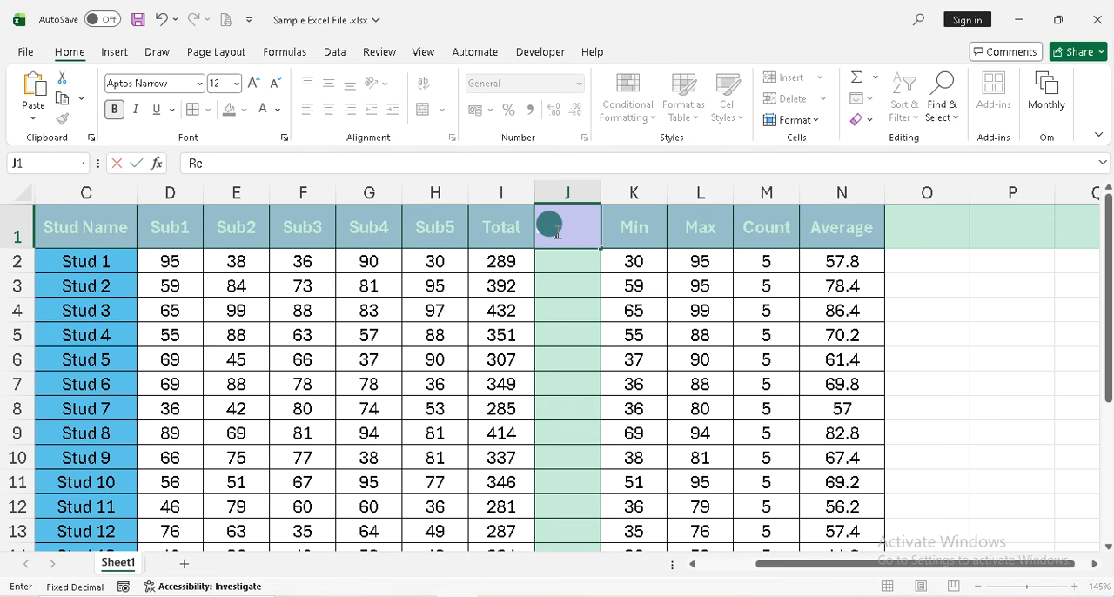
key("Return")
key("Down")
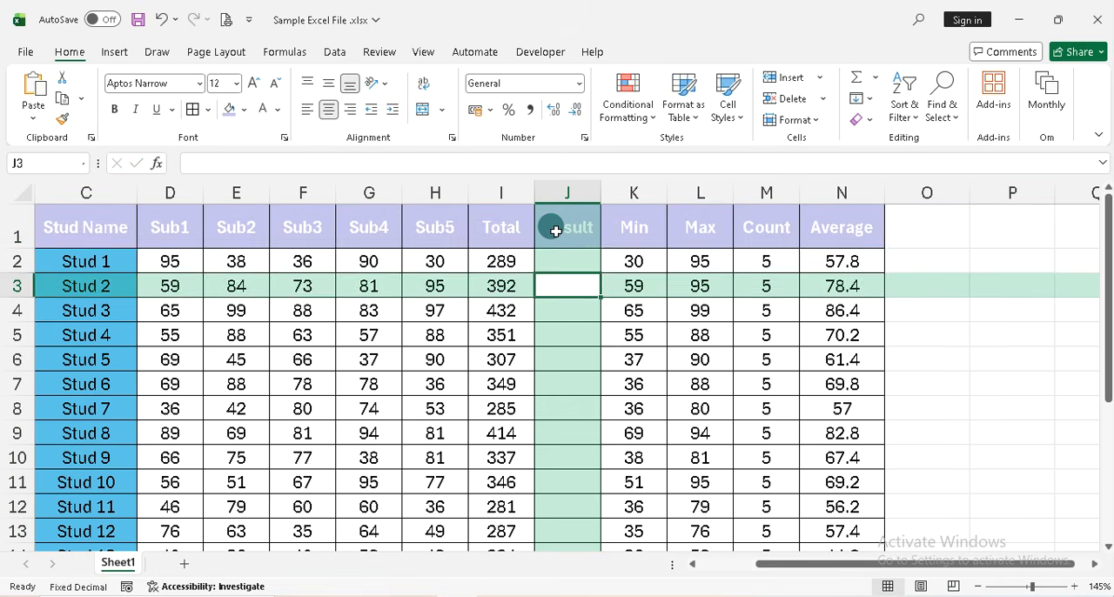
Examine the Total values and the empty Result column down to the last student row
key("Up")
key("Up")
key("Left")
key("Down")
key("Right")
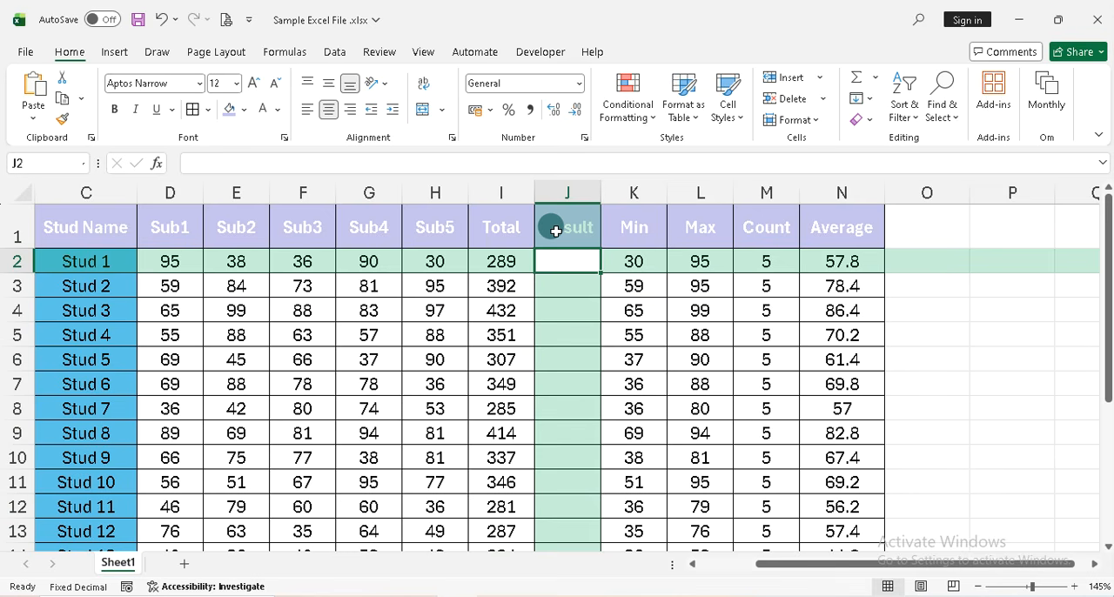
left_click(500, 259)
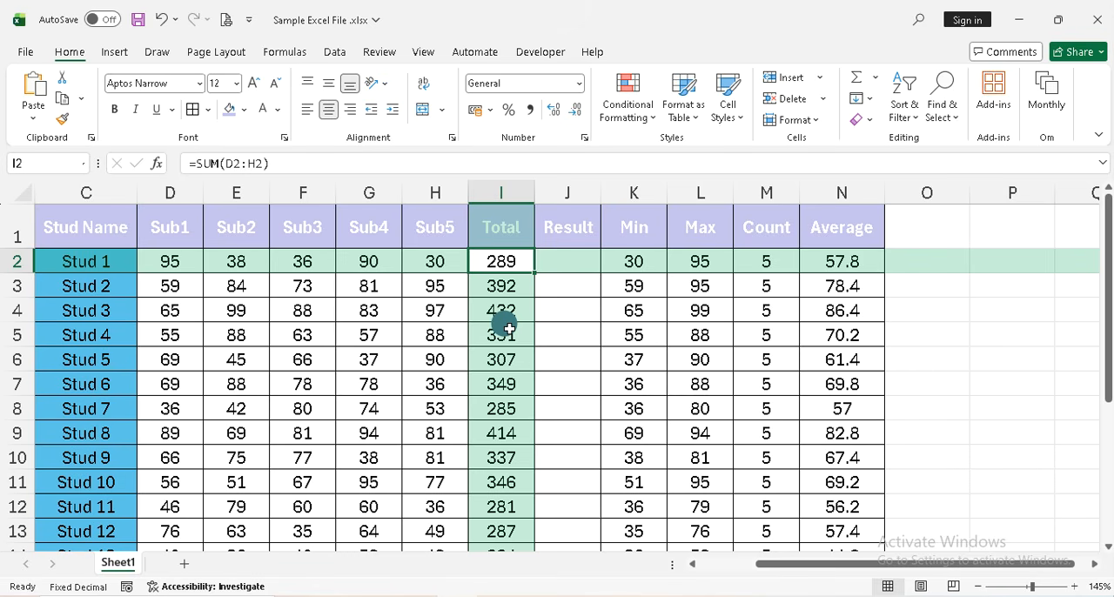
key("Right")
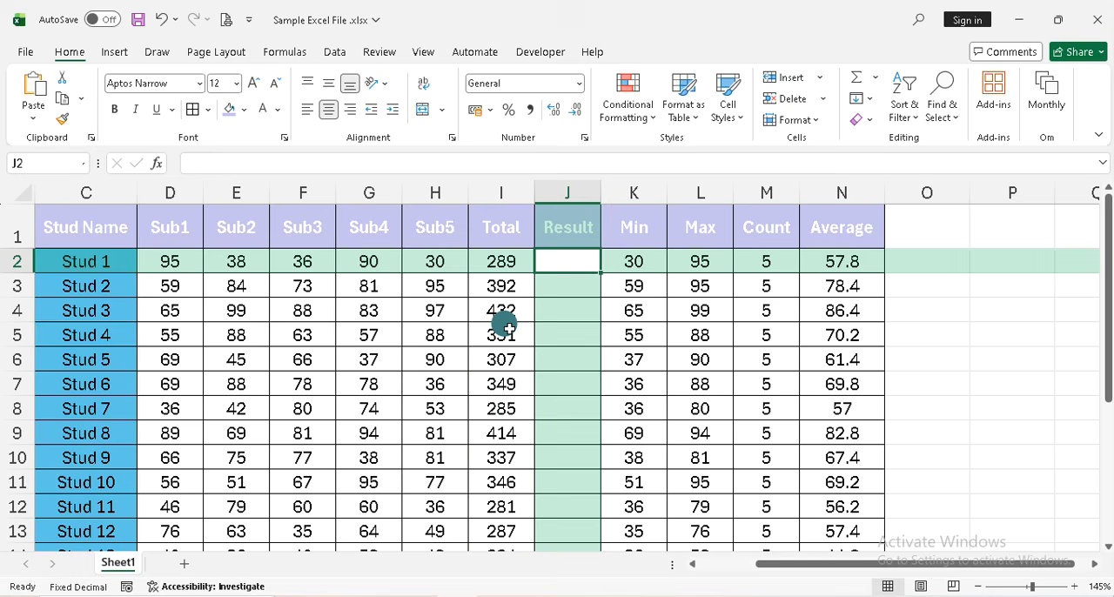
scroll(503, 344, "down", 5)
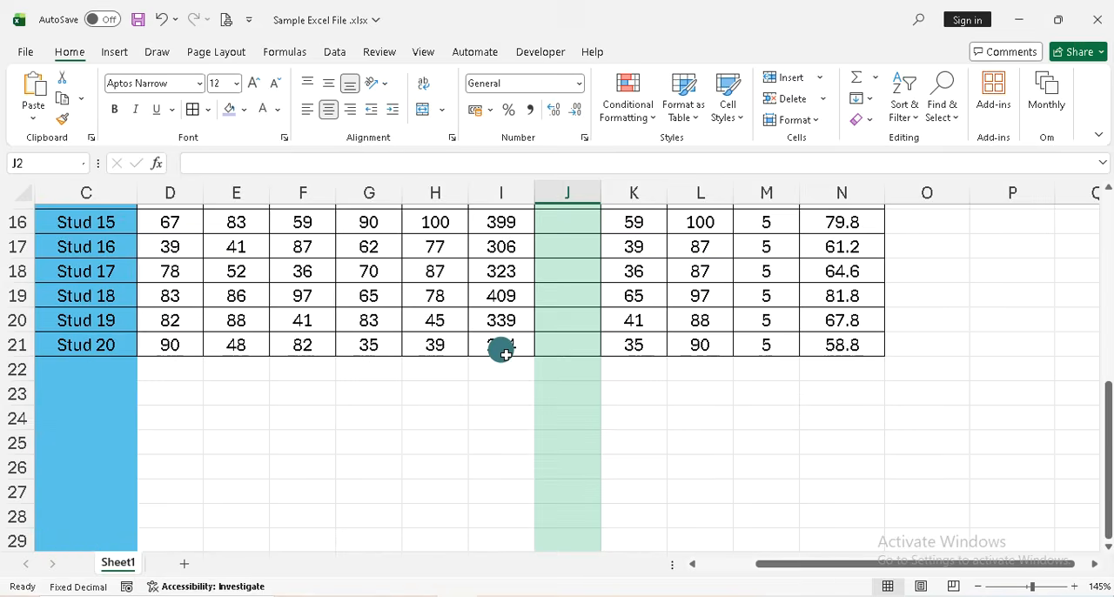
scroll(503, 348, "up", 4)
scroll(503, 350, "up", 2)
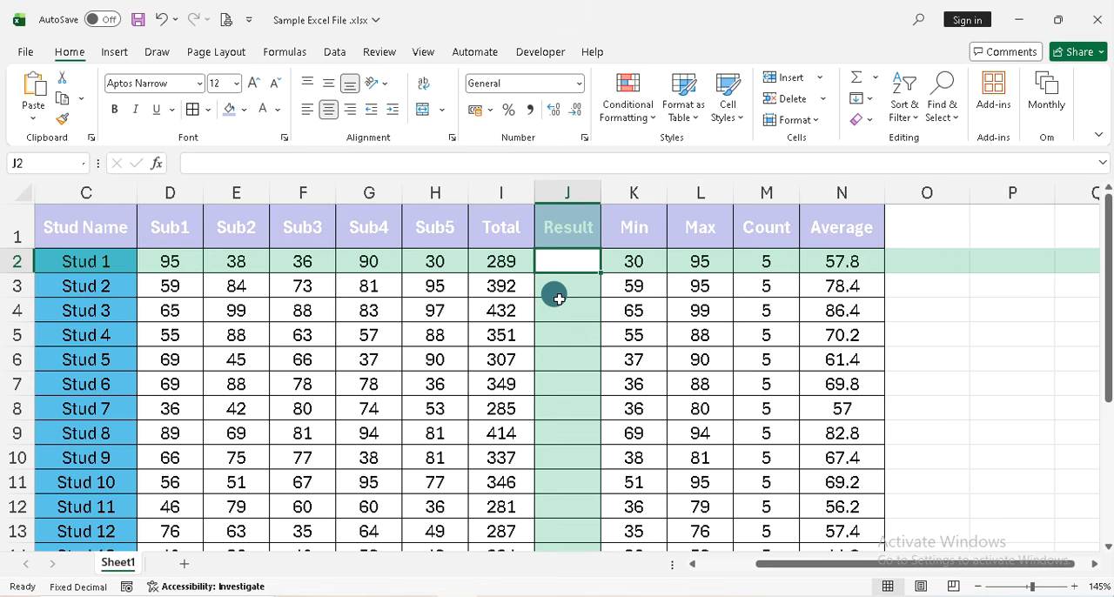
left_click(513, 263)
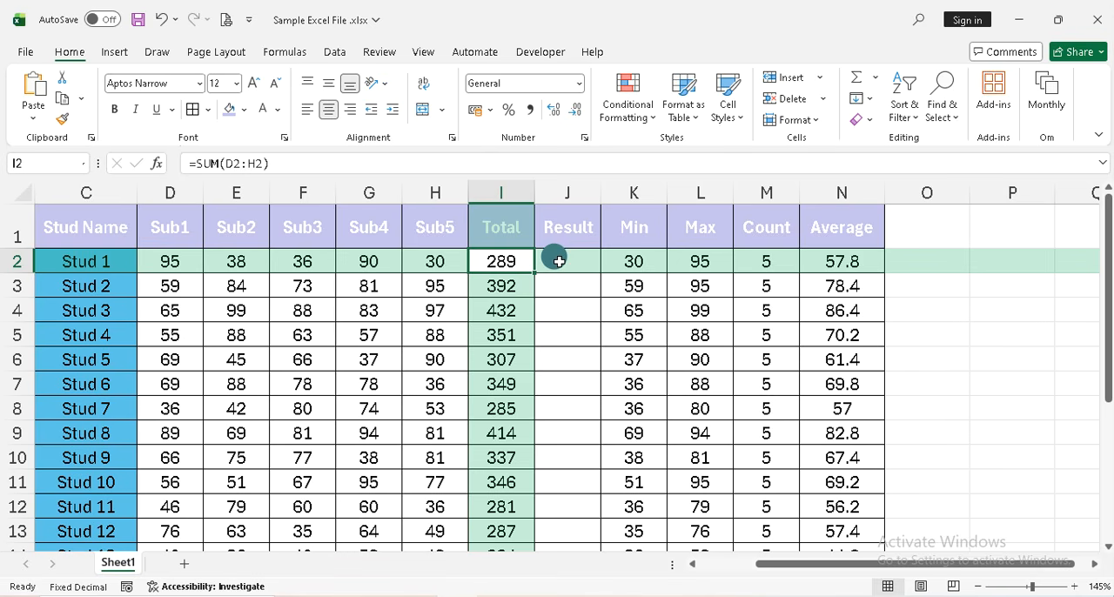
Note the grading rule beside the table by entering >300, Pass, <300 and Fail in cells P3 to P6
left_click(976, 286)
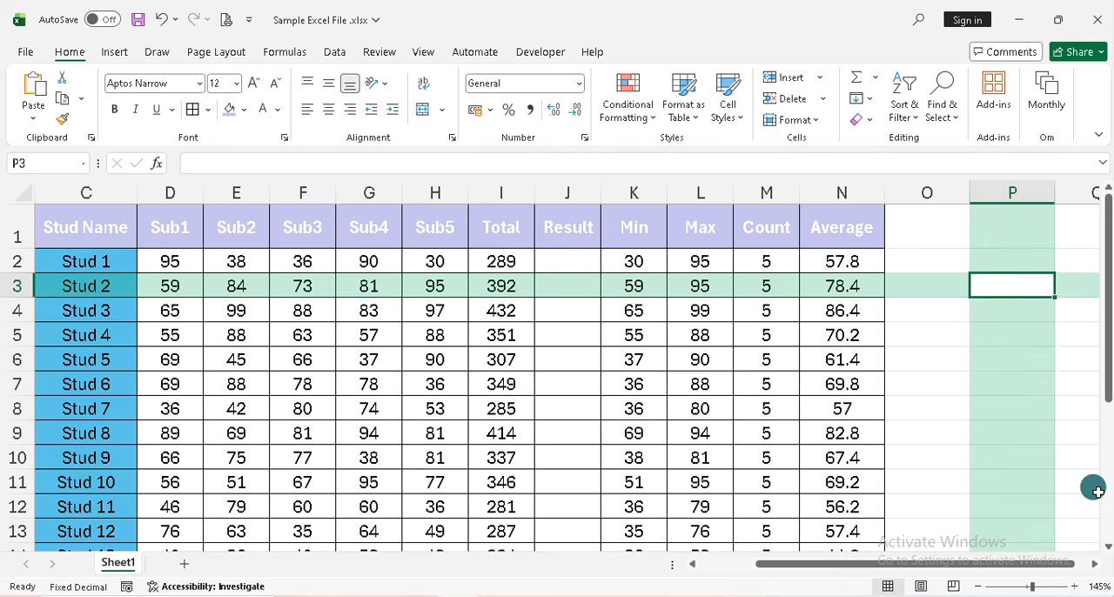
type(">300")
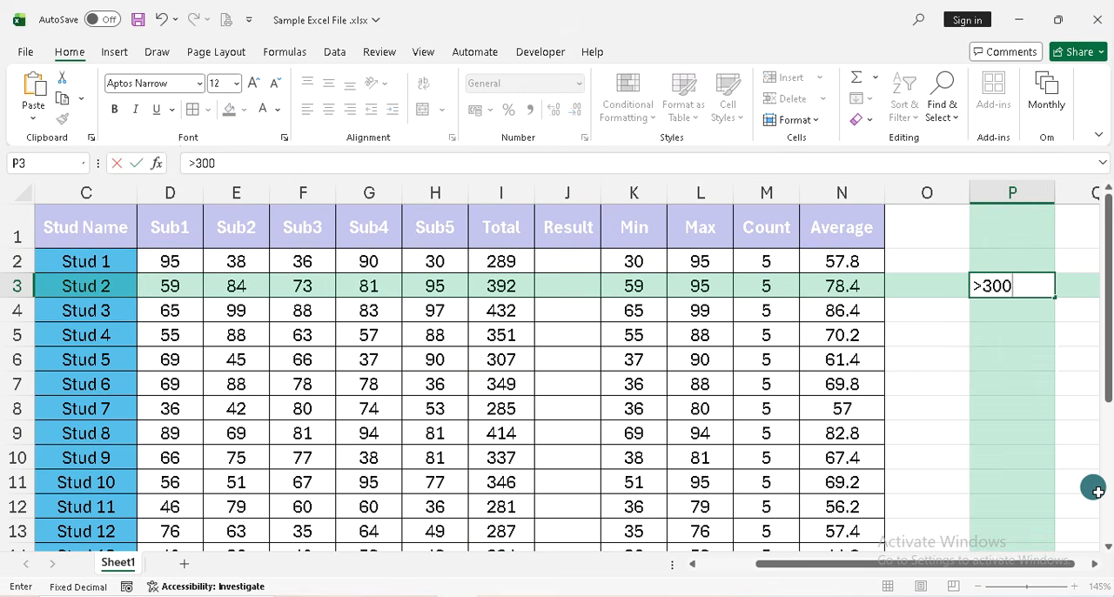
key("Return")
key("Up")
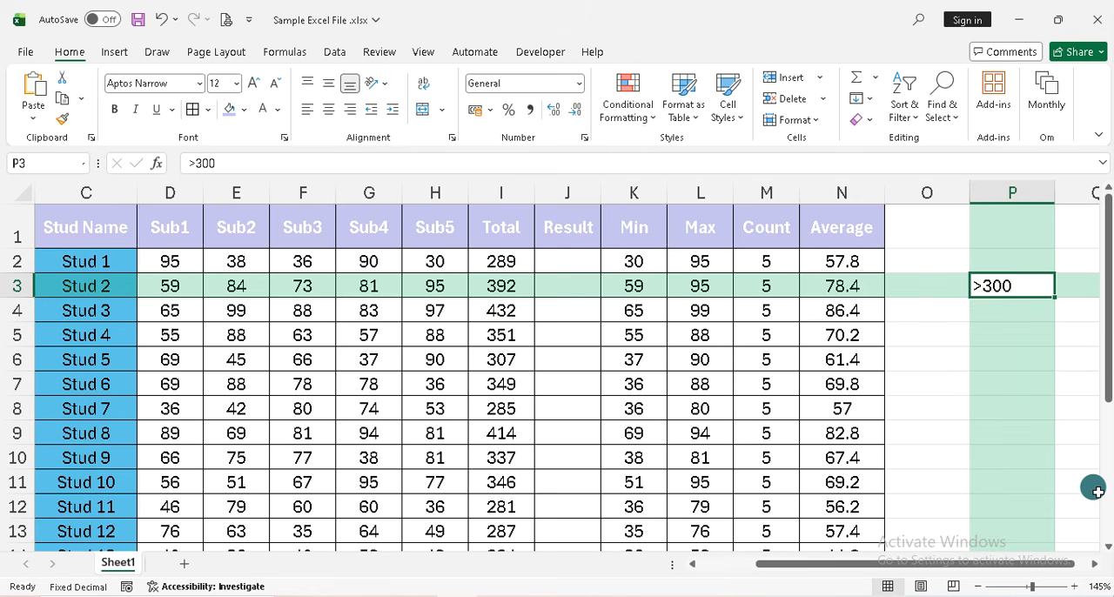
key("Down")
type("Pass")
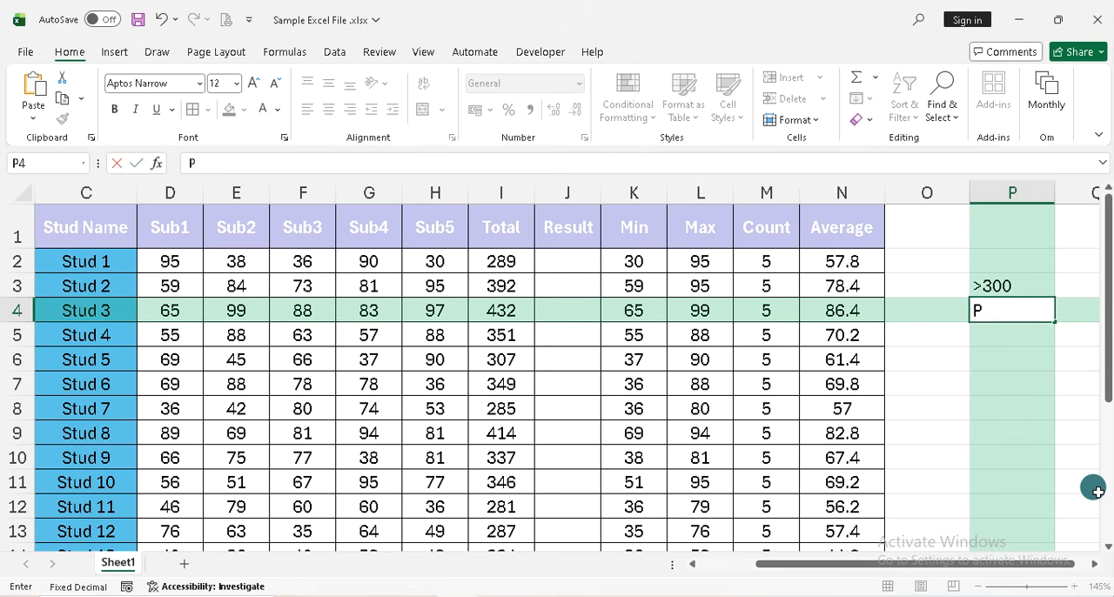
key("Return")
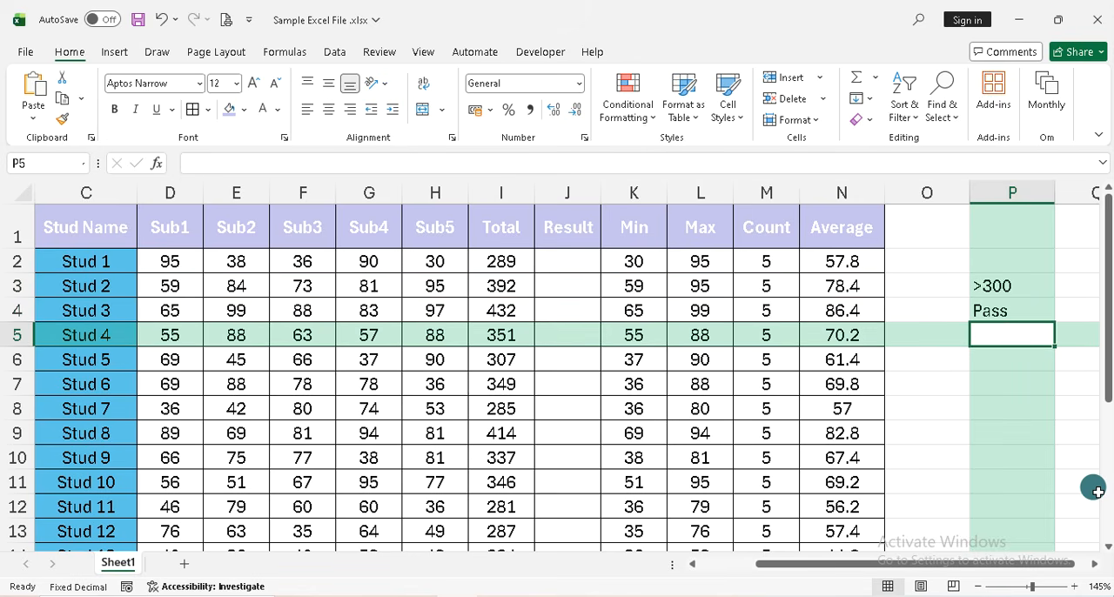
type("<300")
key("Return")
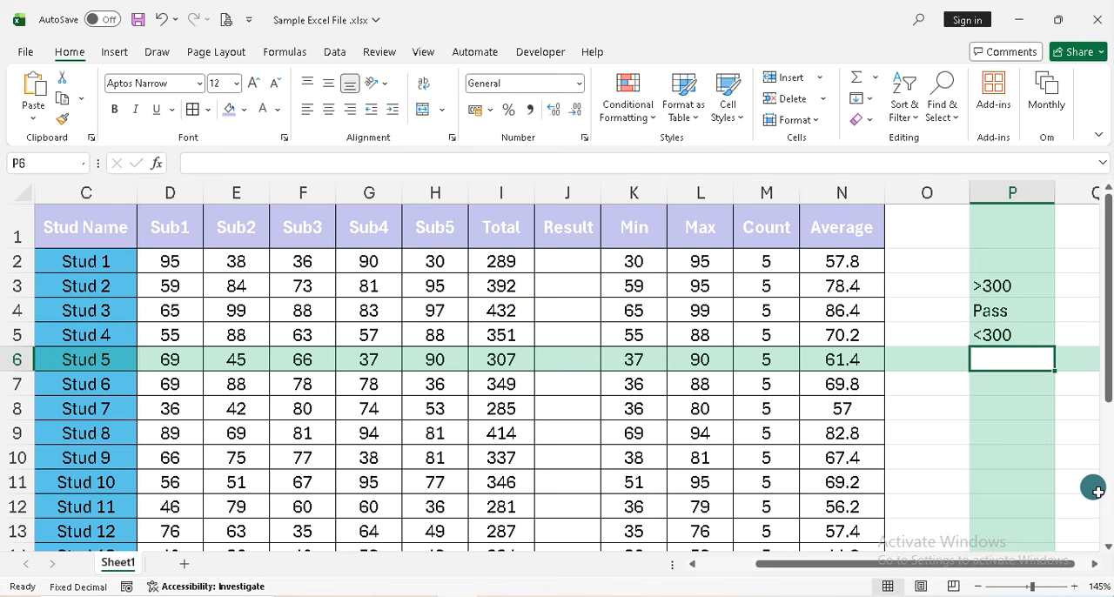
type("Fail")
key("Return")
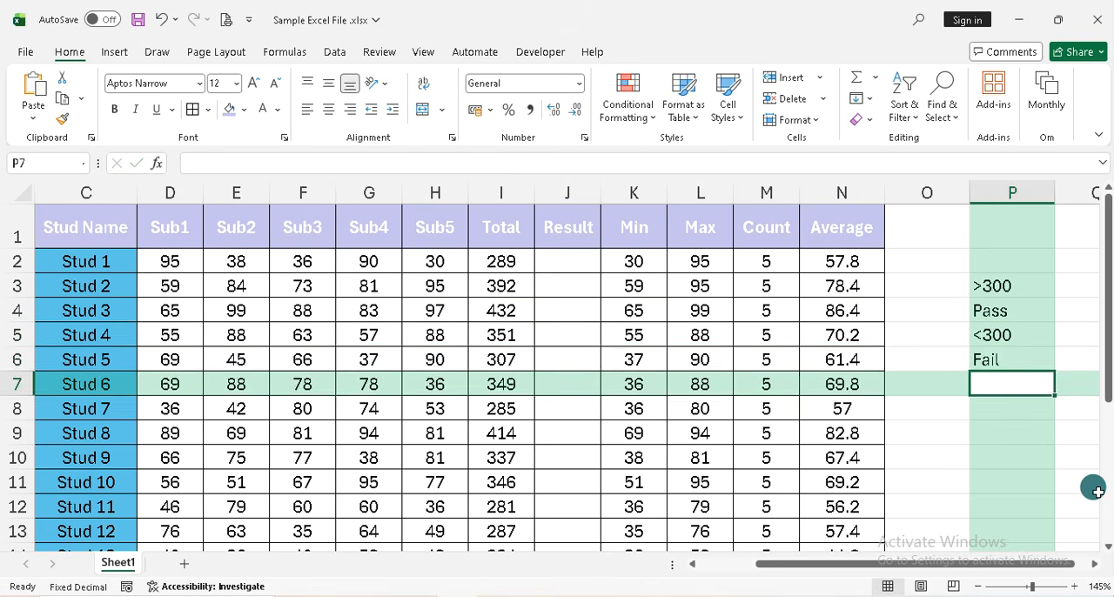
Start an IF formula in J2, the Result cell for Stud 1, with the logical test I2>300
key("Up")
key("Up")
key("Up")
key("Up")
key("Up")
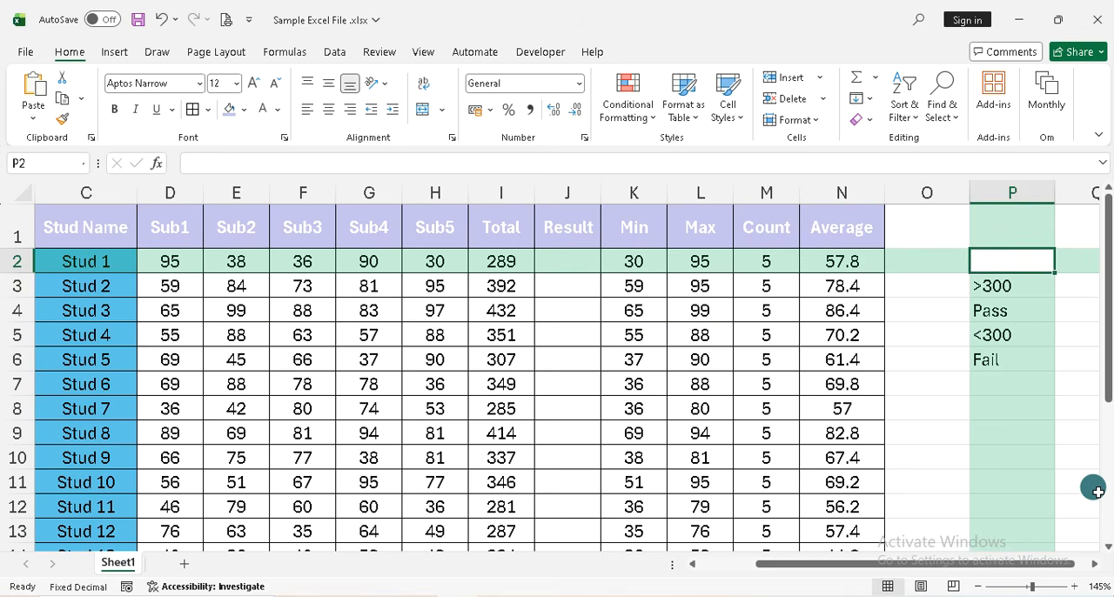
key("Left")
key("Left")
key("Left")
key("Left")
key("Left")
key("Left")
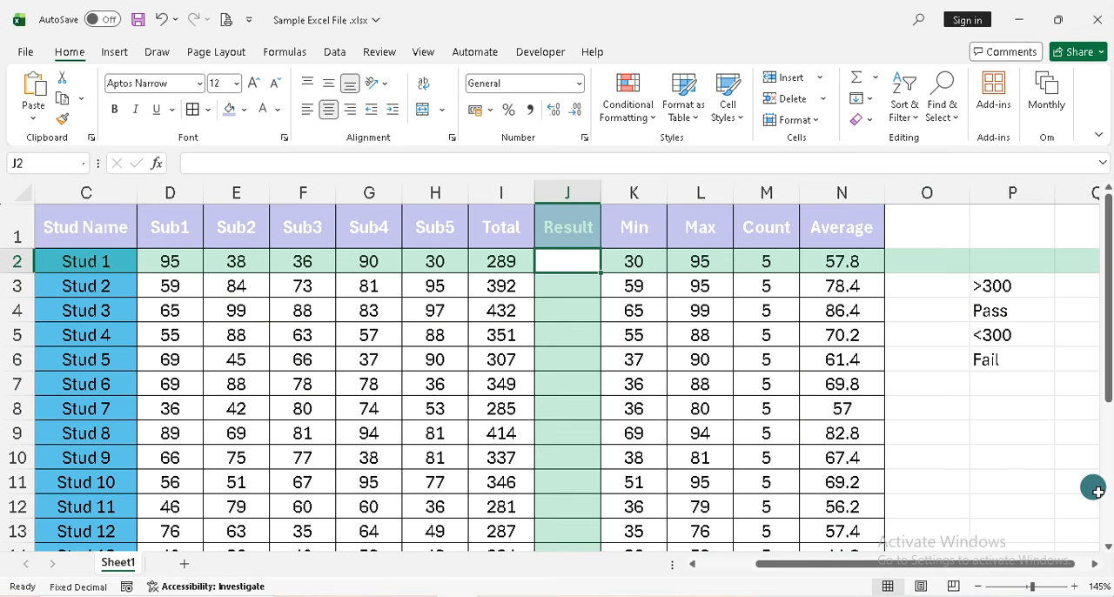
type("=If")
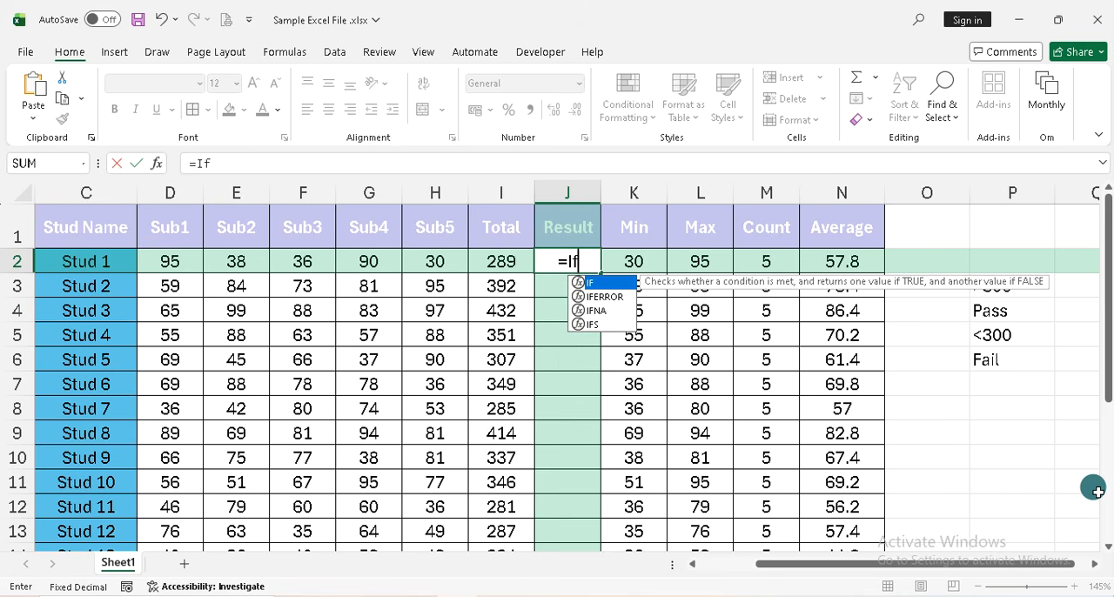
key("Tab")
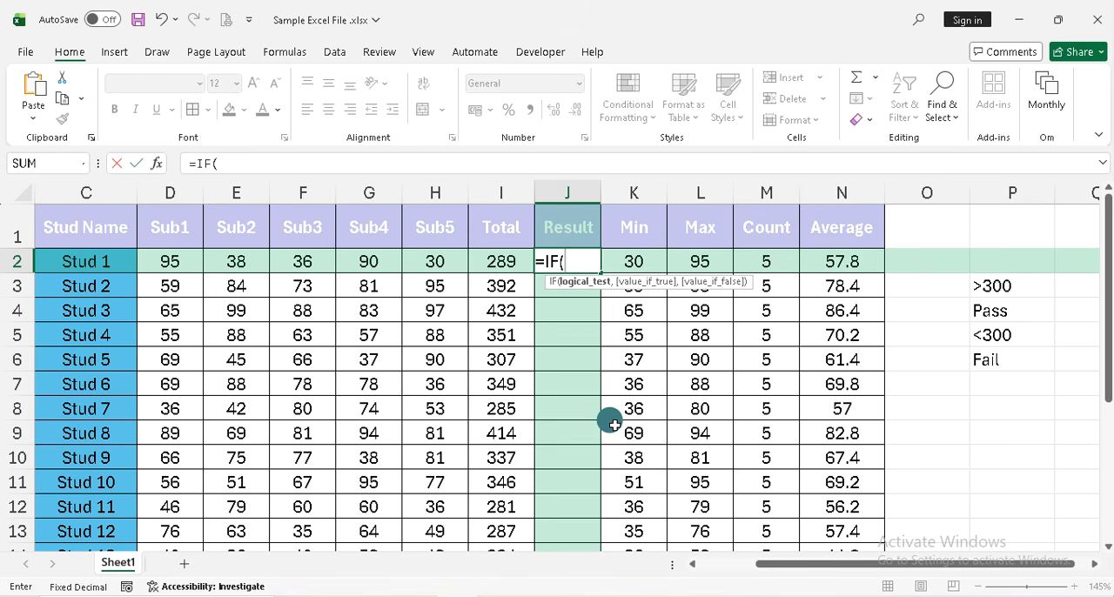
key("Left")
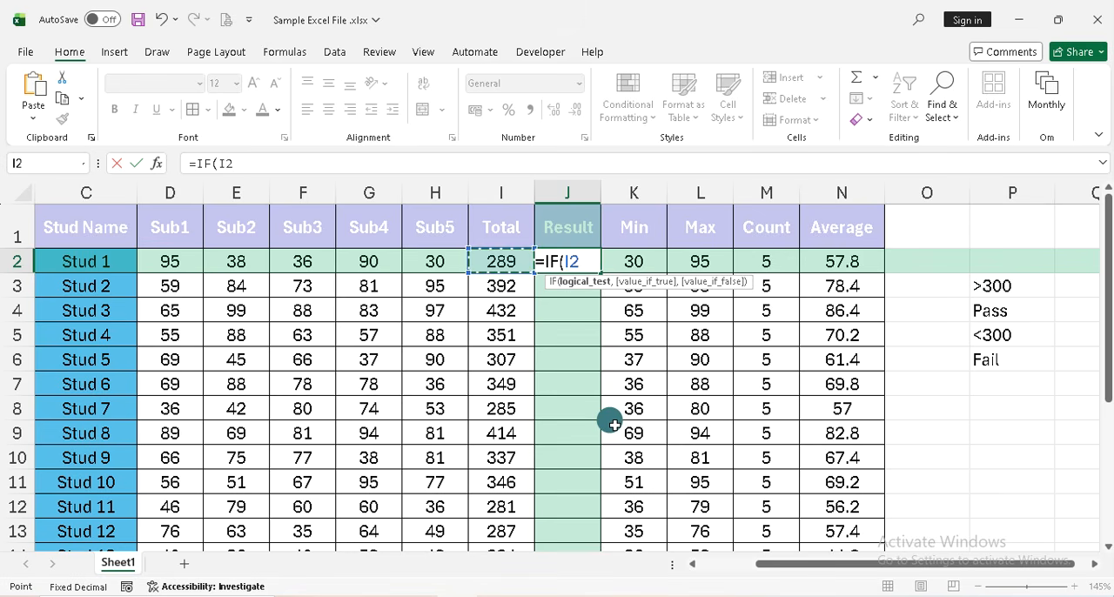
type(">300")
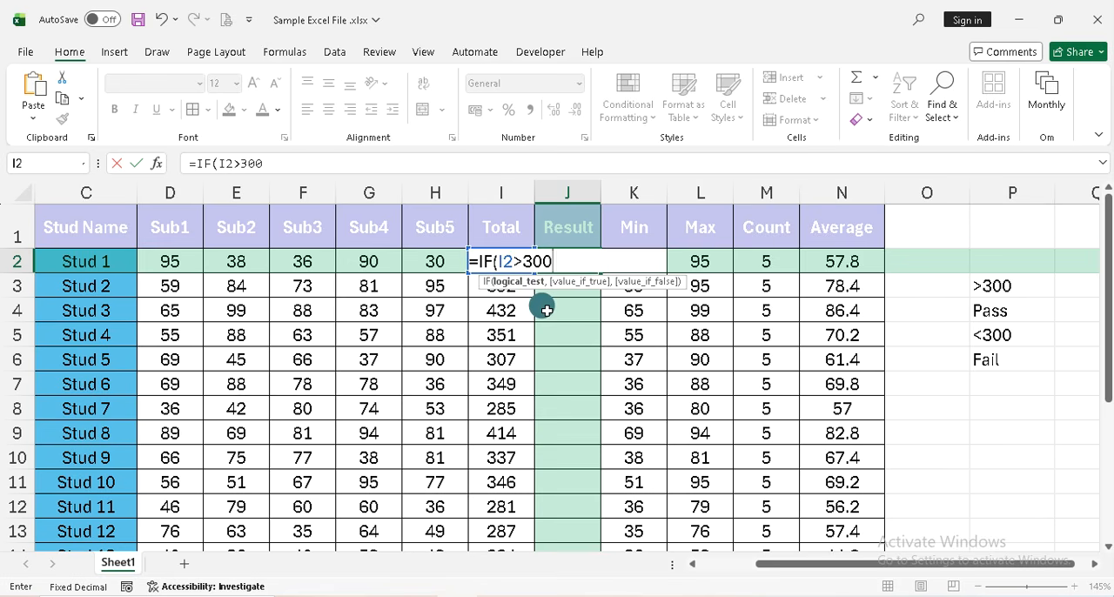
Complete the IF formula in J2 with "Pass" as the value if true and "Fail" as the value if false
type(",")
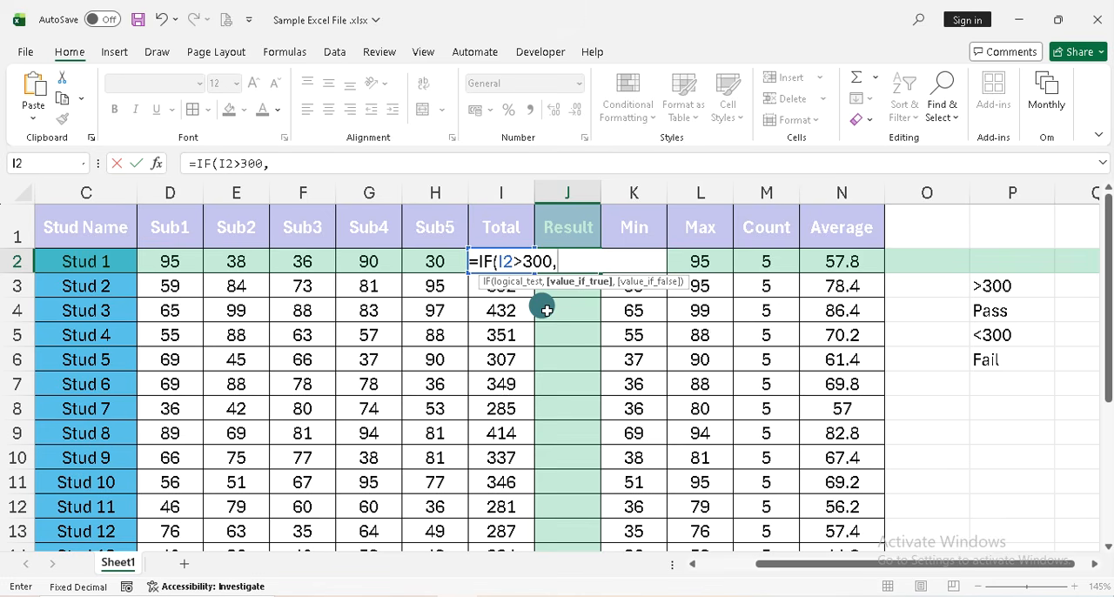
type("\"Pass\"")
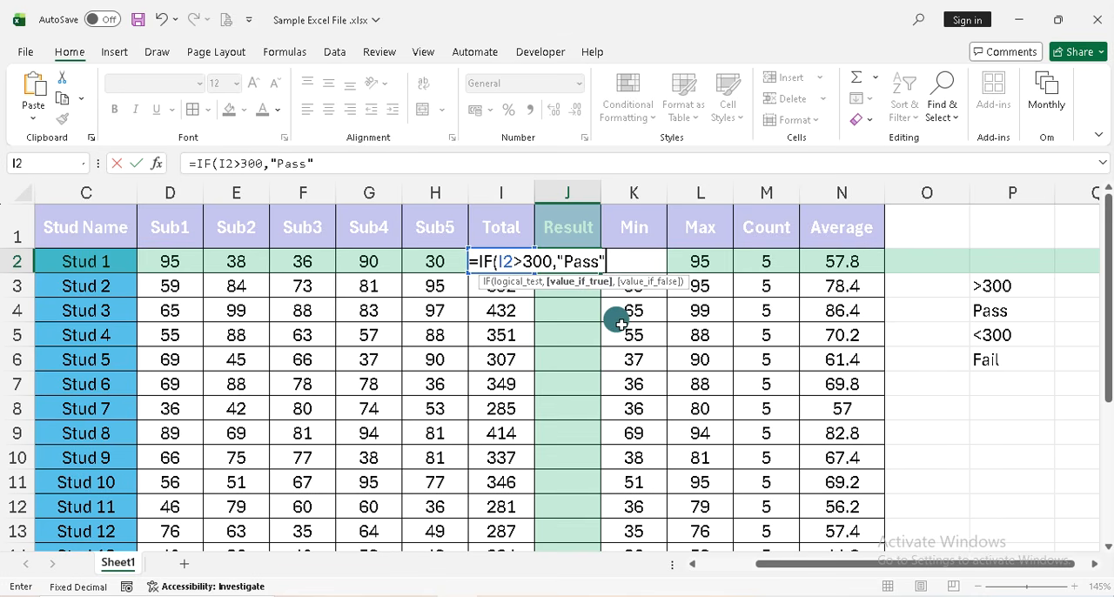
type(",")
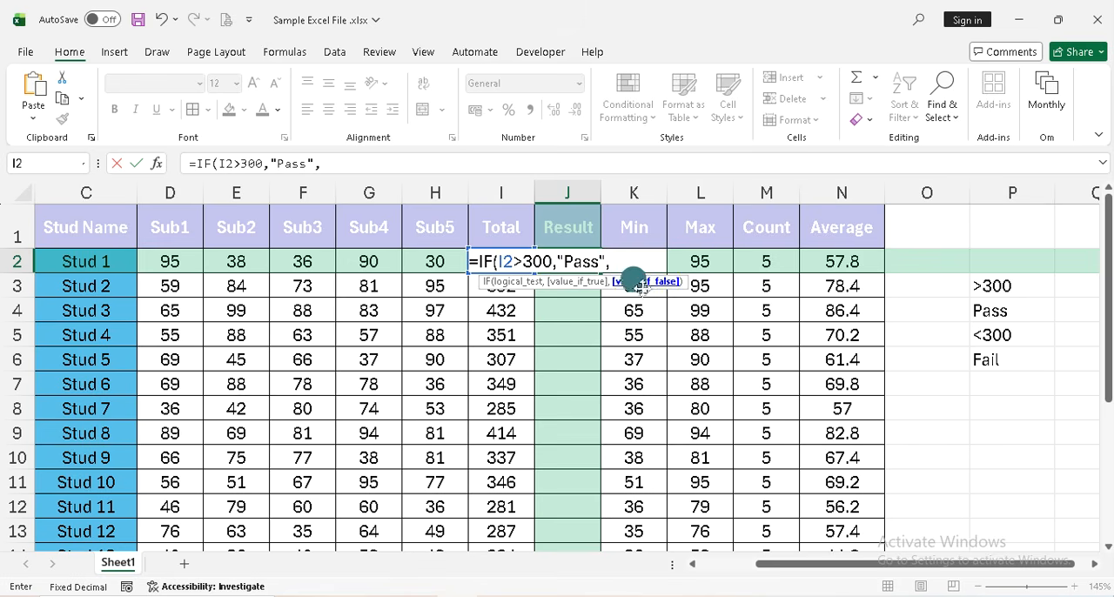
type("\"")
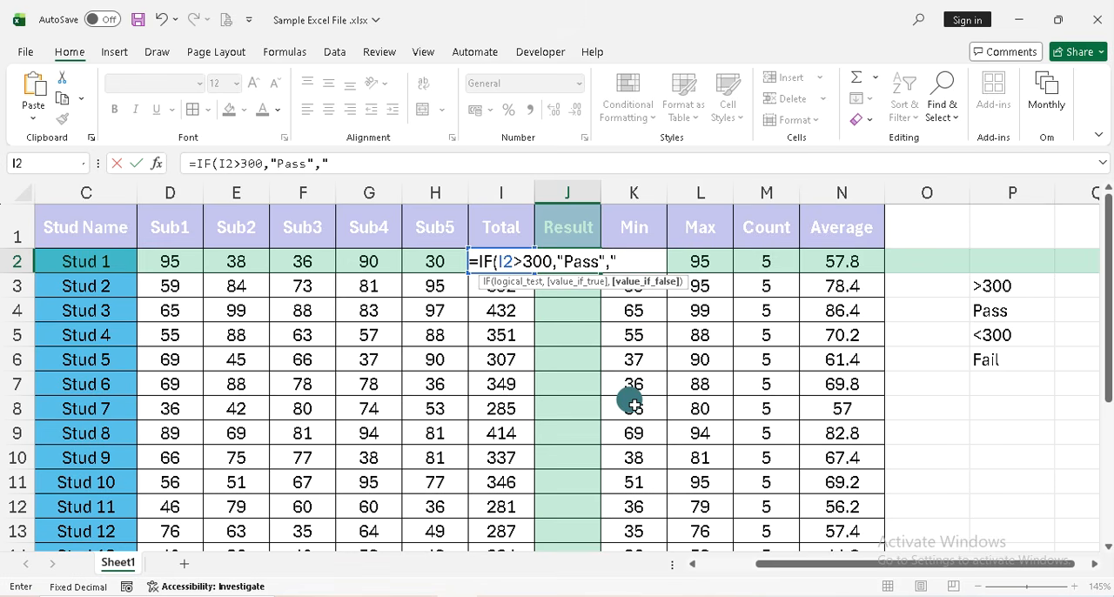
type("Fail\")")
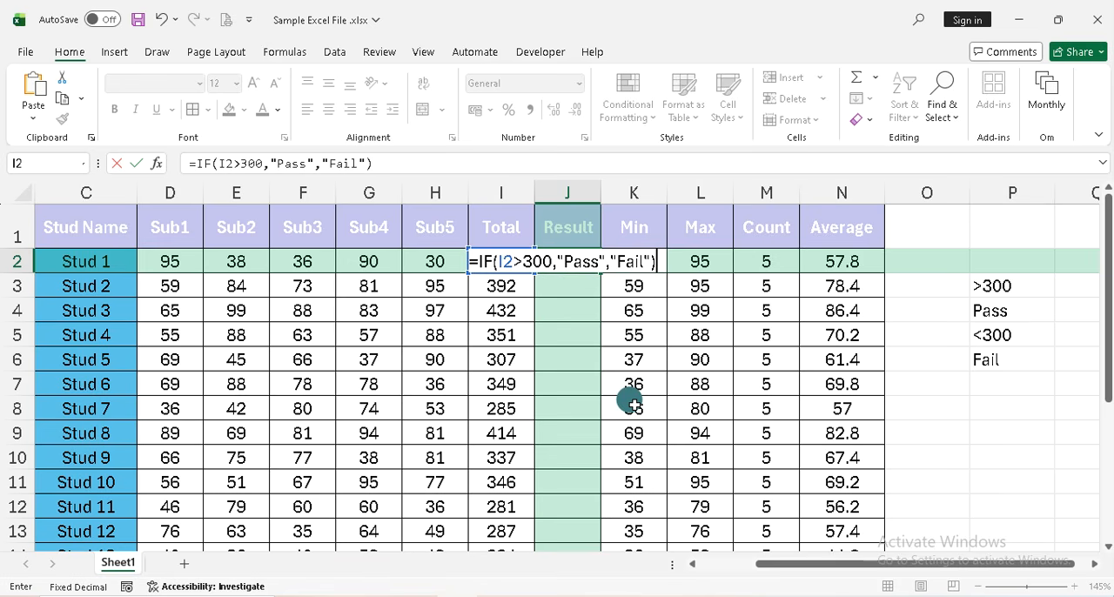
key("Return")
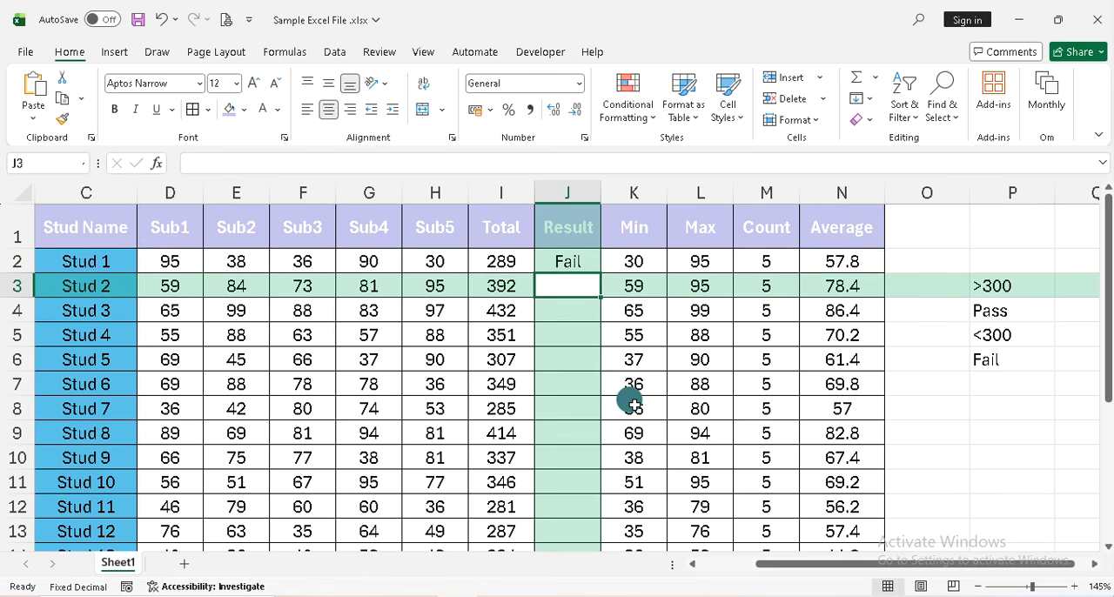
Check the Total cells of Stud 1 and Stud 2 against the Result formula in J2
key("Up")
key("Left")
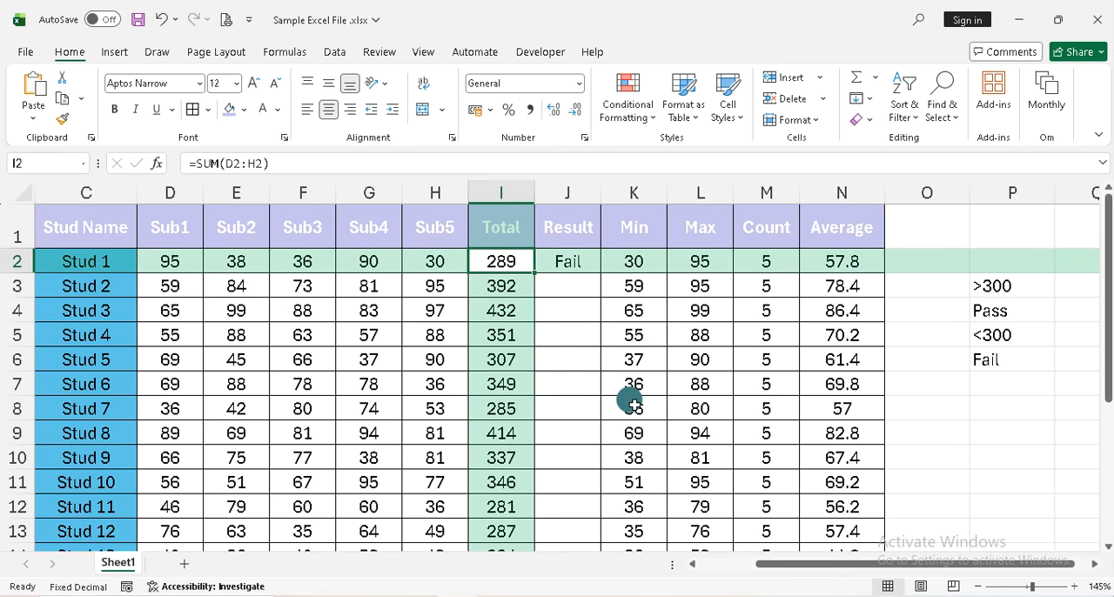
key("Down")
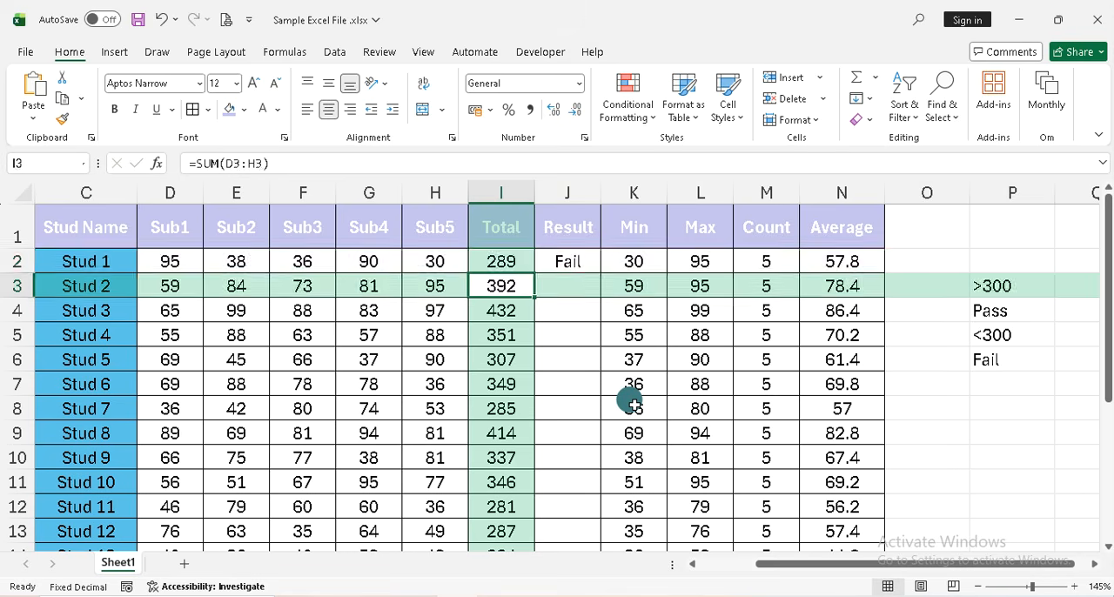
key("Up")
key("Right")
key("Down")
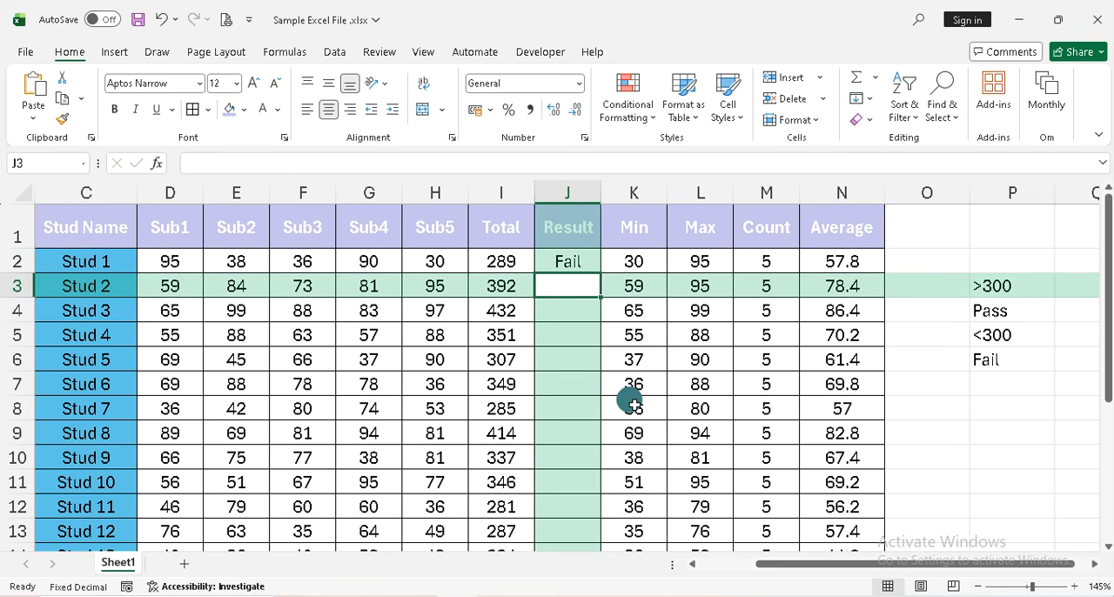
key("Up")
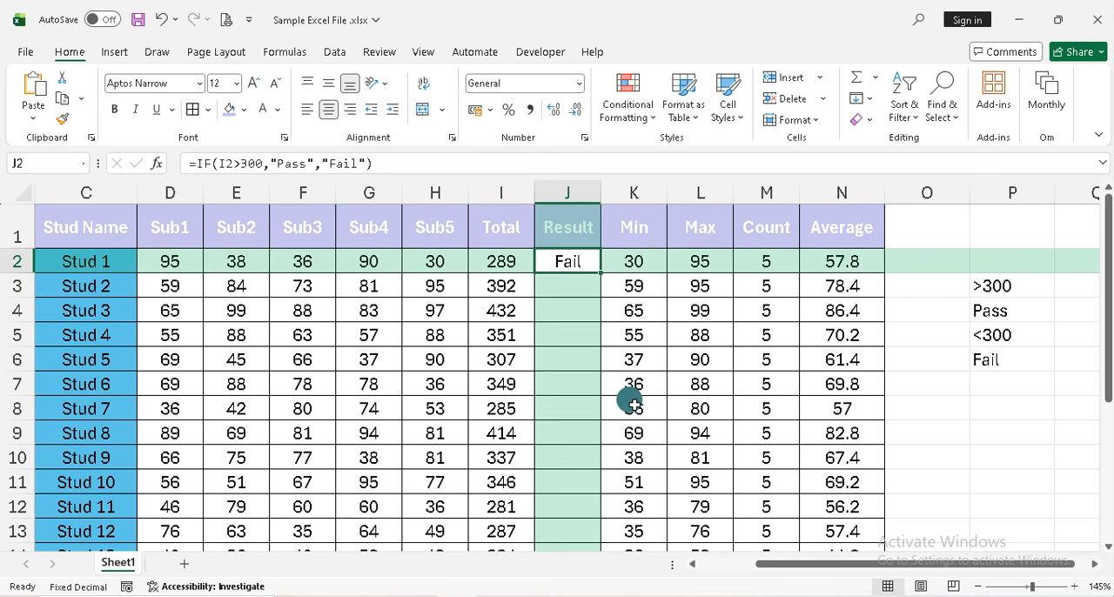
Start an IF formula in J3, the Result cell for Stud 2, with the logical test I3>300
key("Down")
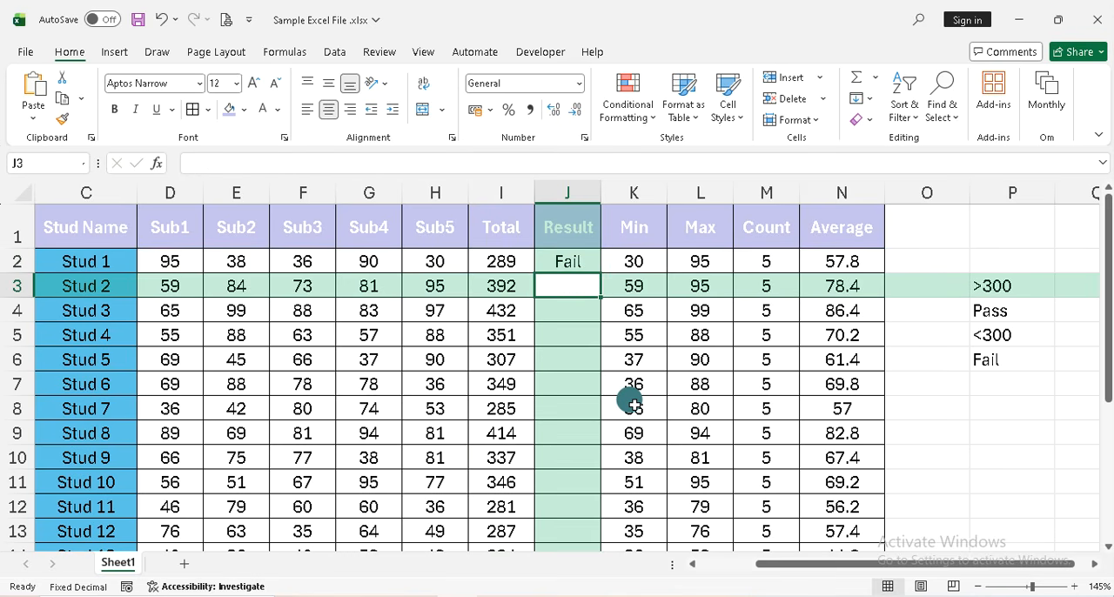
type("+")
key("BackSpace")
type("=")
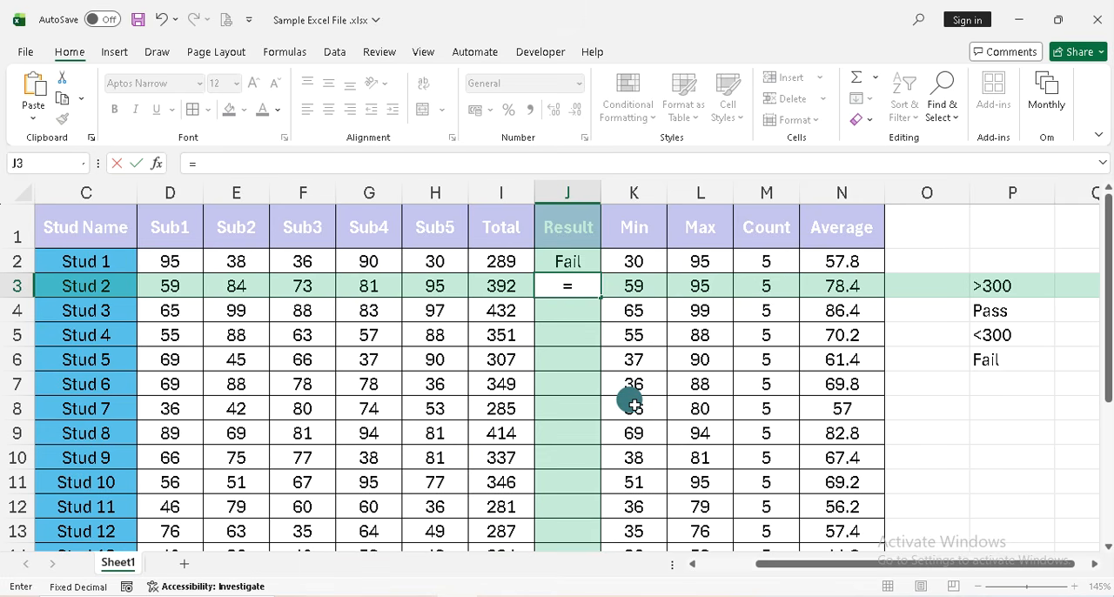
type("fi")
key("BackSpace")
key("BackSpace")
type("if")
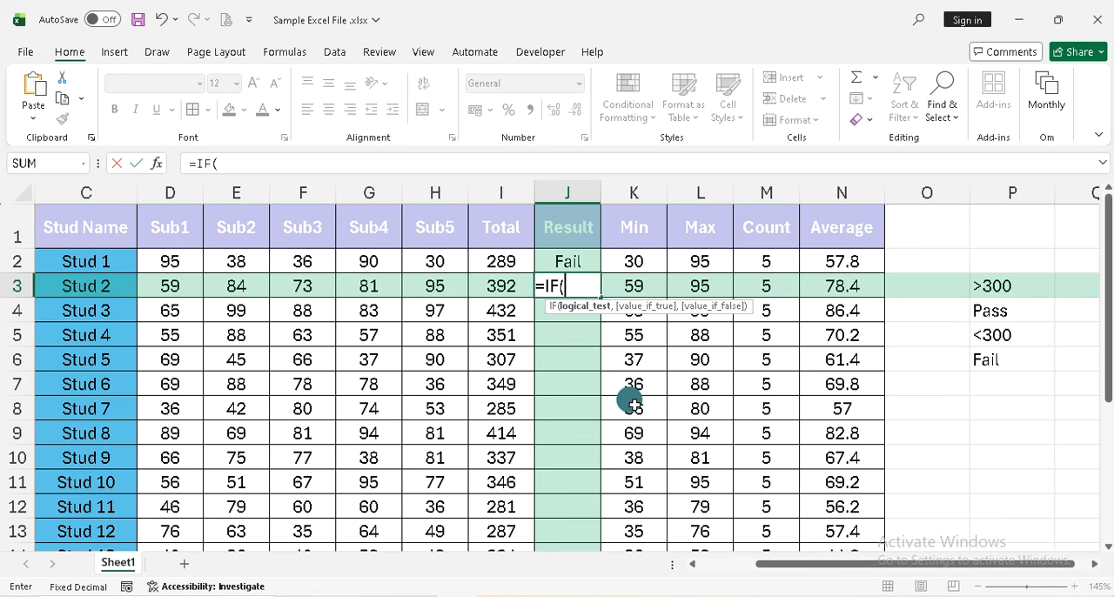
key("Left")
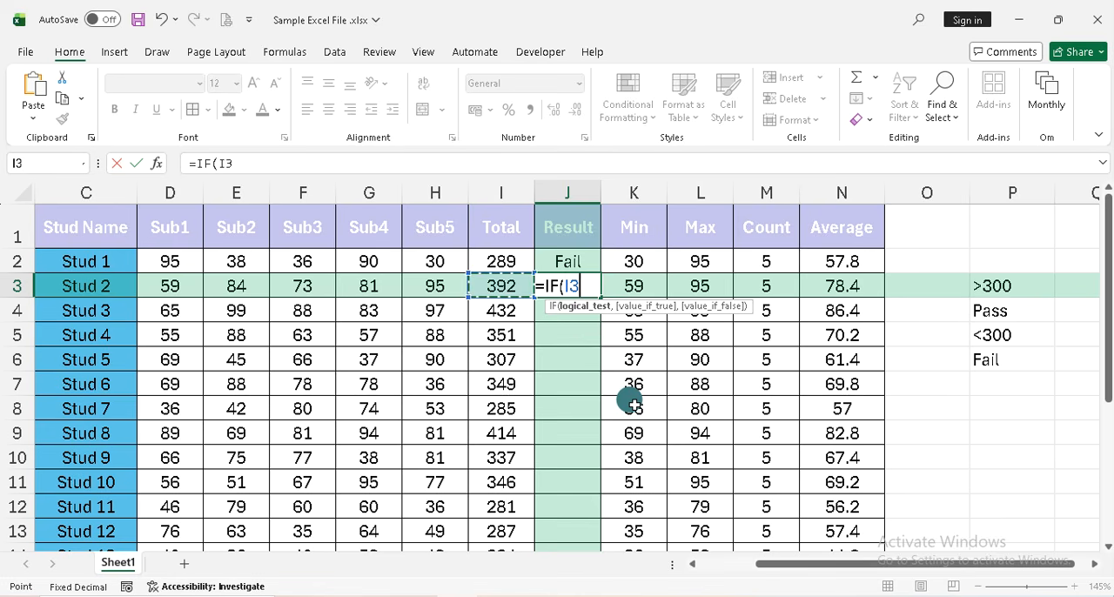
type(">3000")
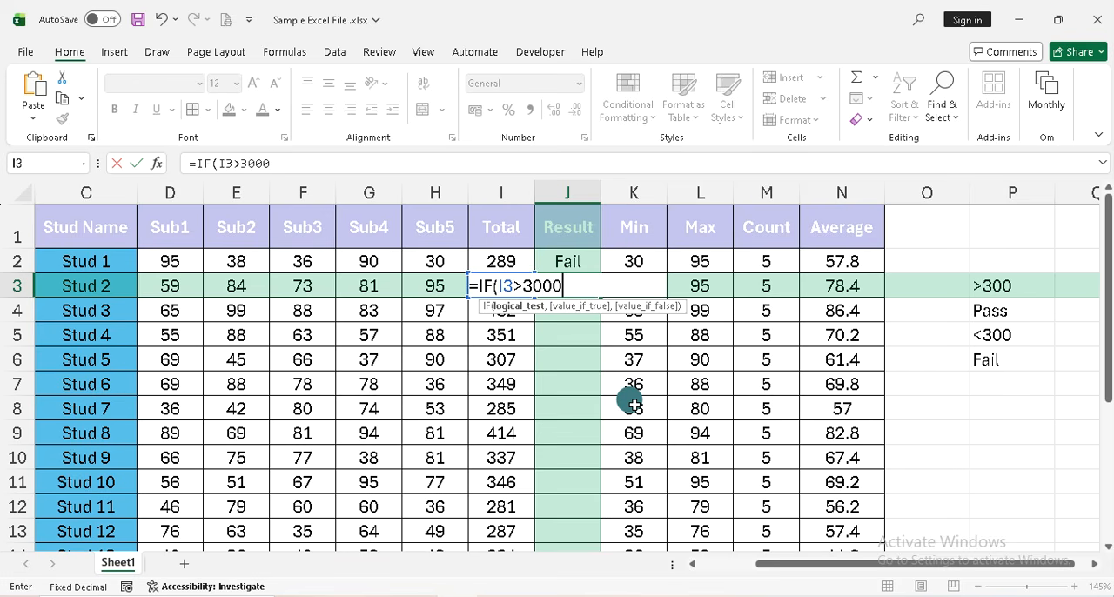
key("BackSpace")
Complete the IF formula in J3 with "Pass" for a true test and "Fail" for a false one
type(",")
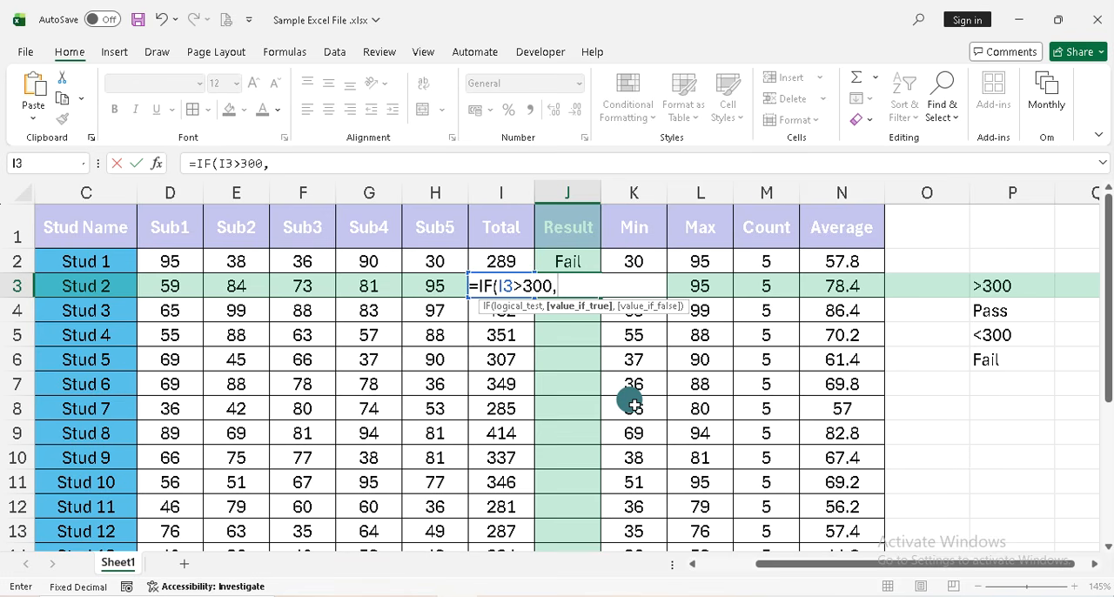
type("\"Pass\"")
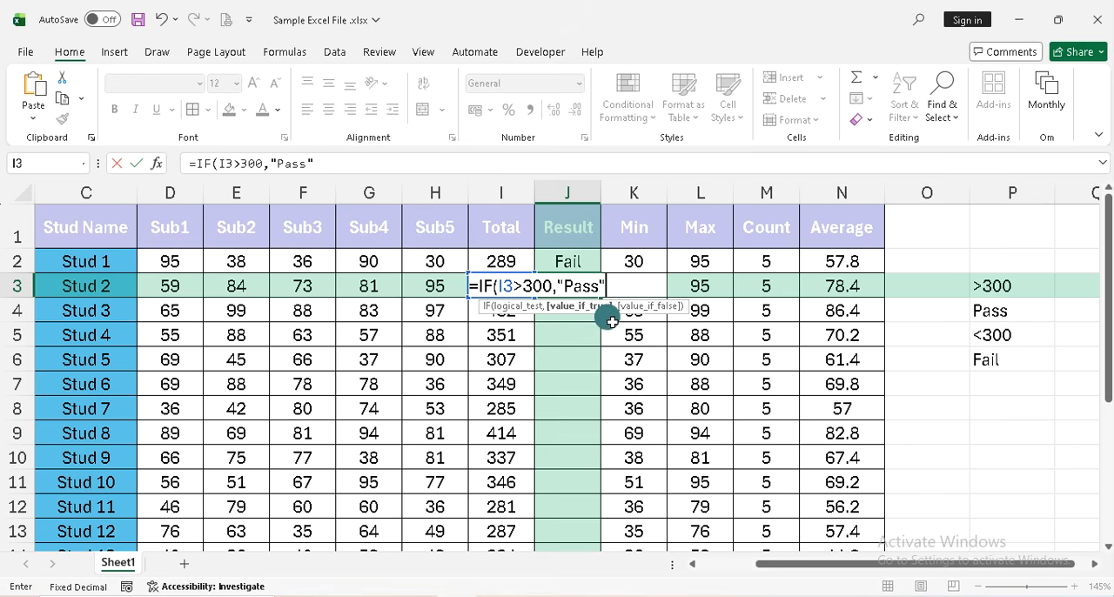
type(",")
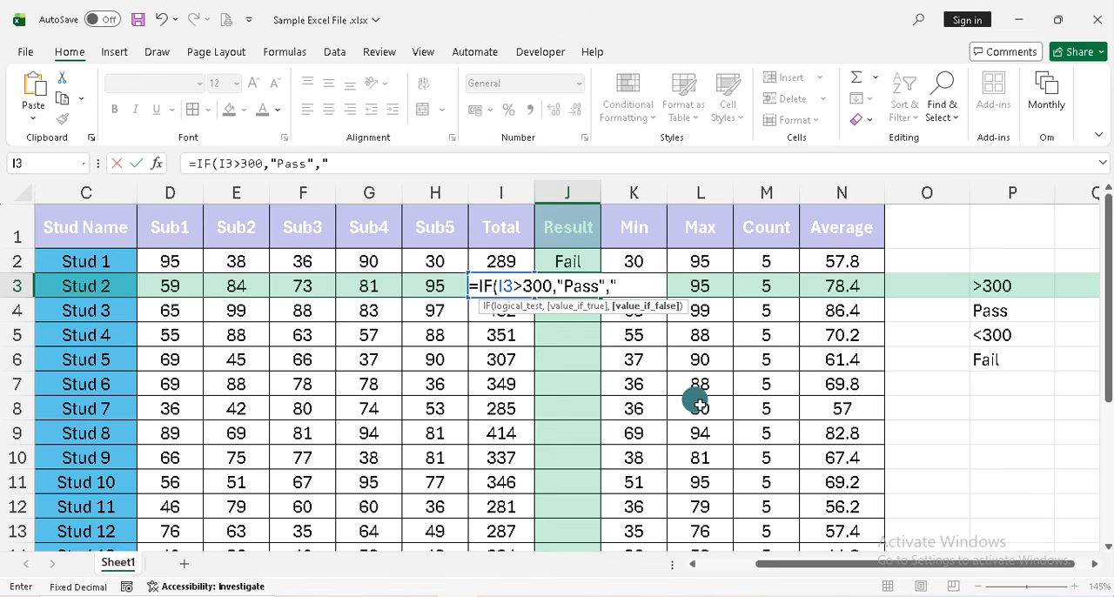
type("\"FIL")
key("BackSpace")
key("BackSpace")
type("ail\")")
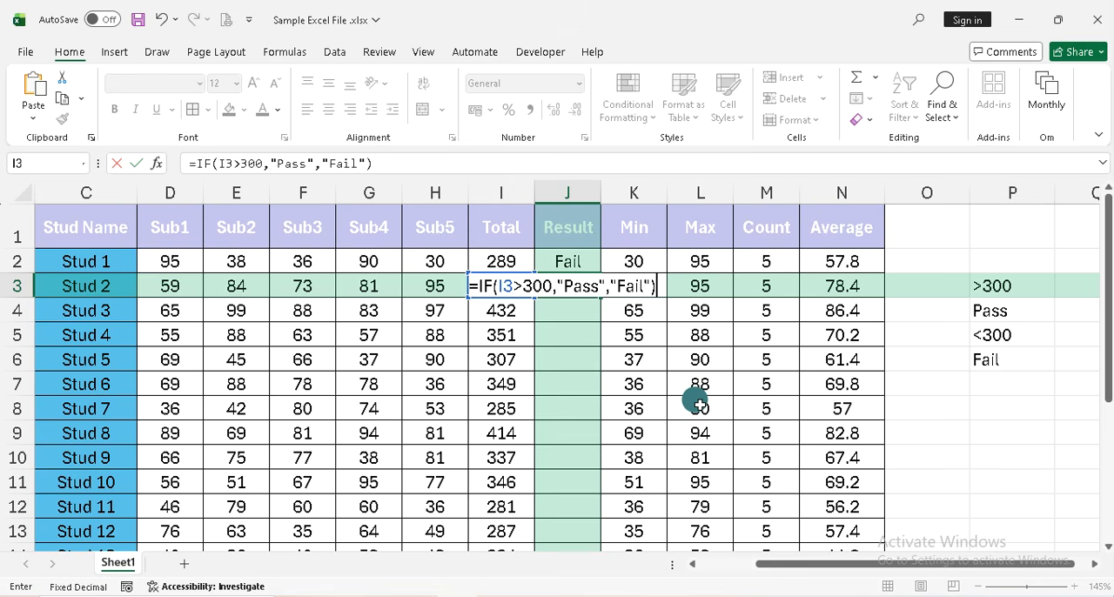
key("Return")
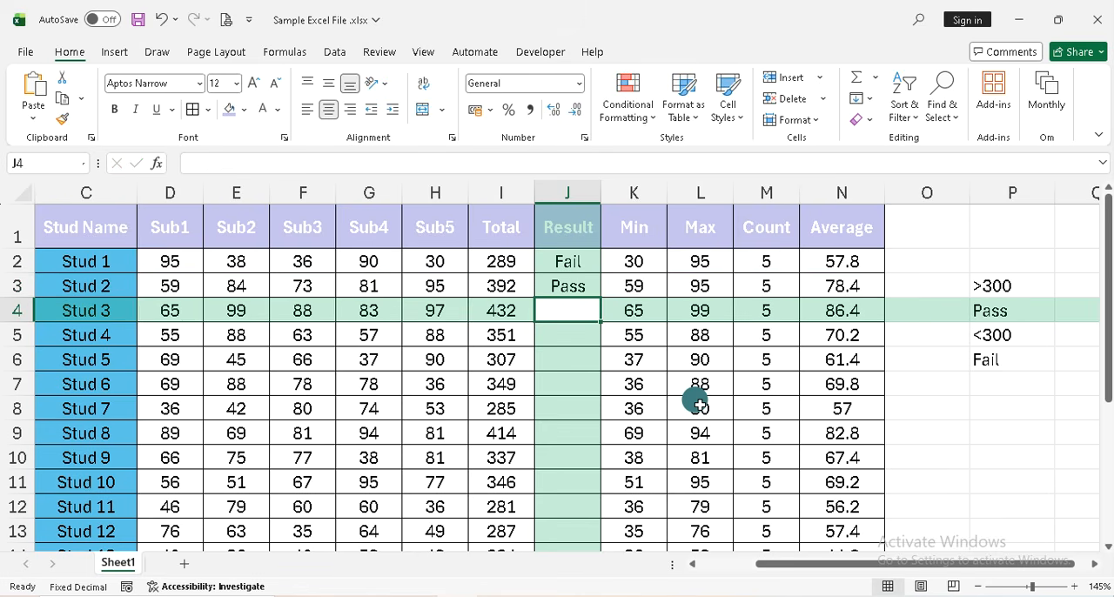
Review the IF formulas in the Result cells for Stud 1 and Stud 2
key("Down")
key("Up")
key("Up")
key("Up")
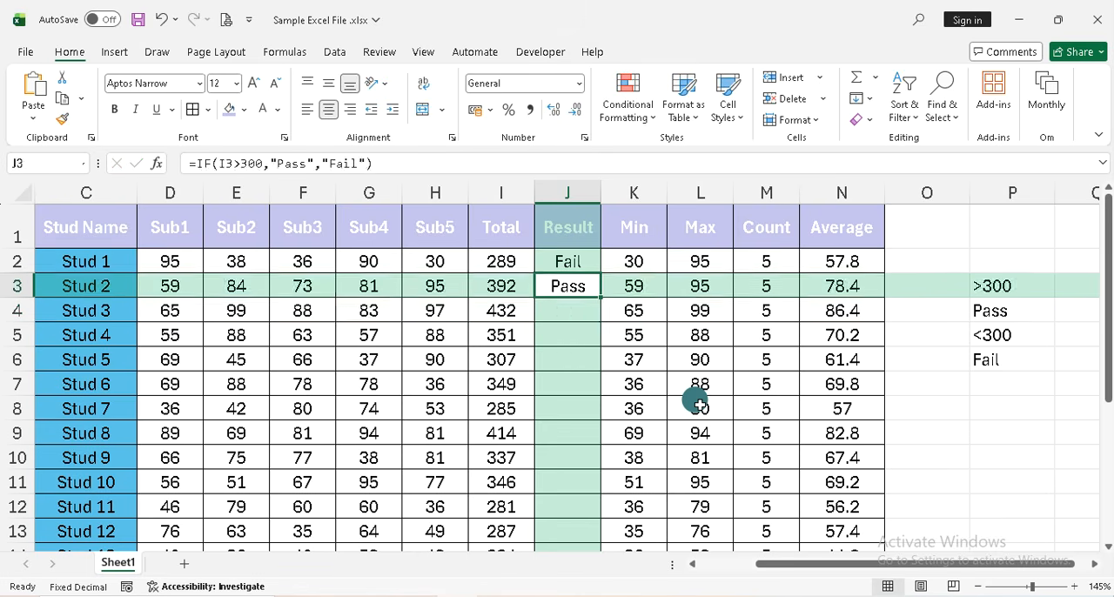
Set Stud 1's Sub5 mark in H2 to 70 to test the Result formula
key("Left")
key("Left")
key("Left")
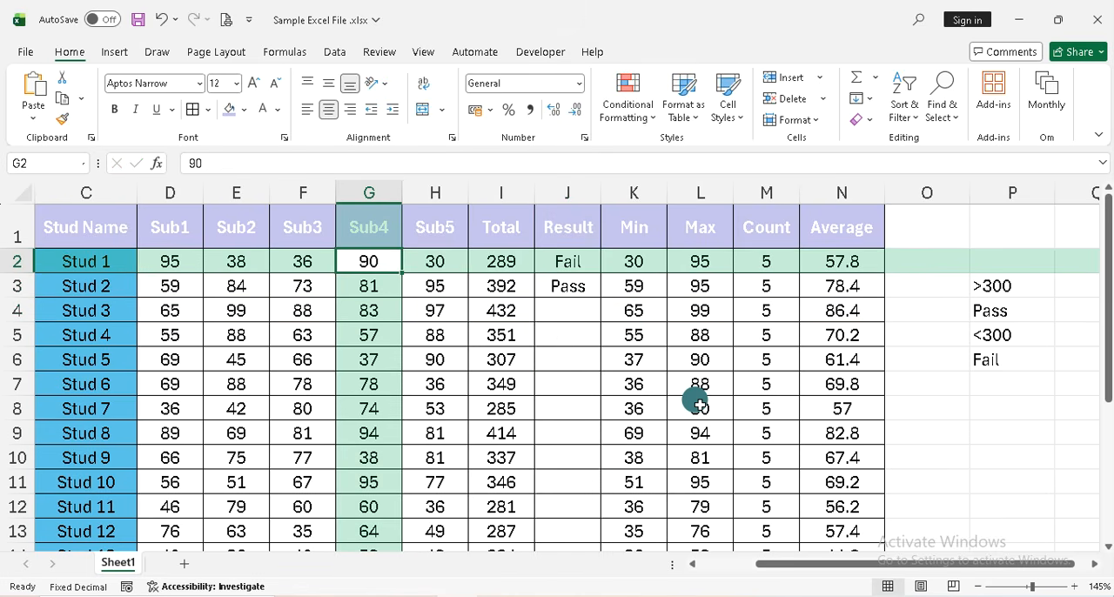
key("Down")
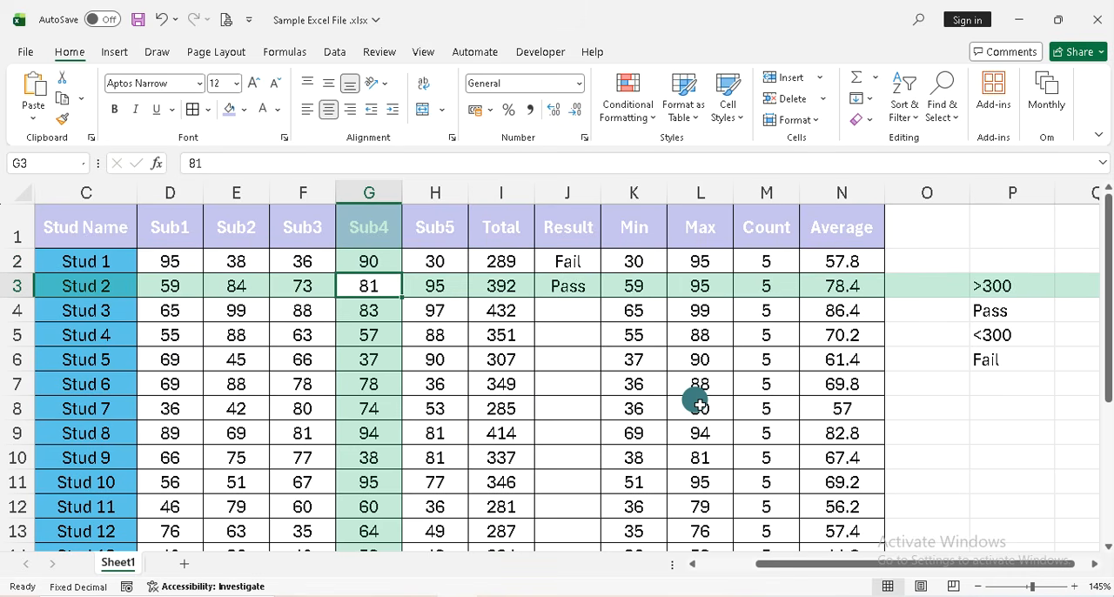
key("Up")
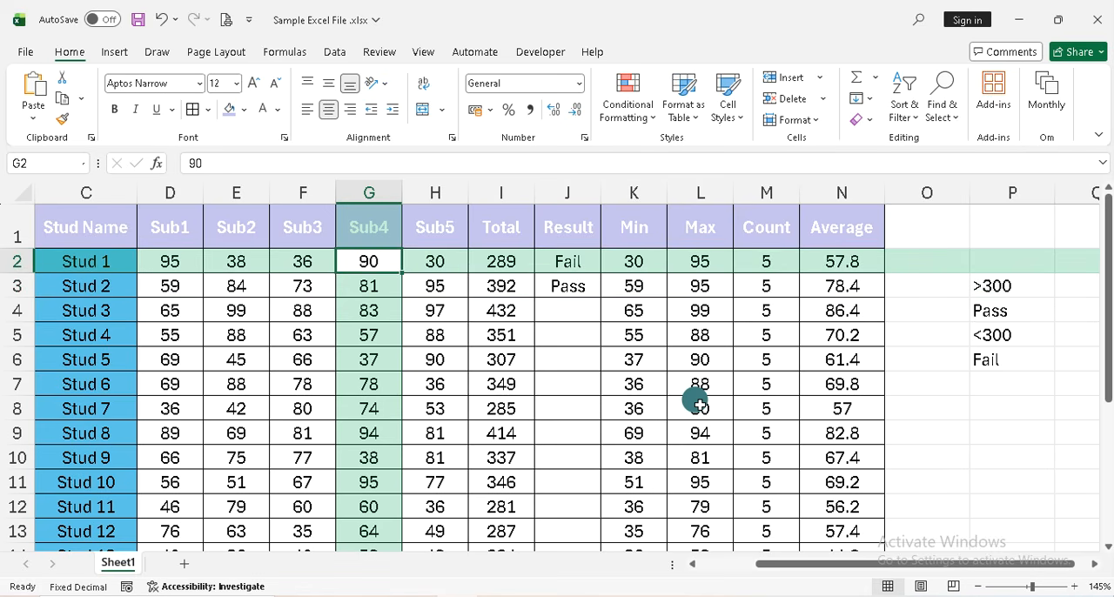
key("Right")
type("70")
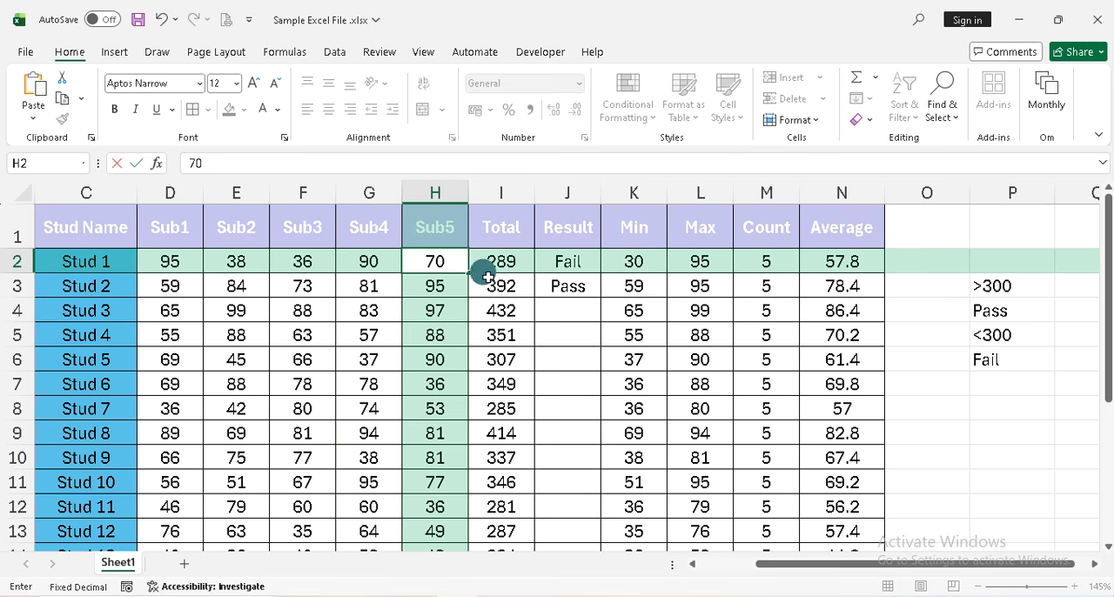
key("Return")
key("Up")
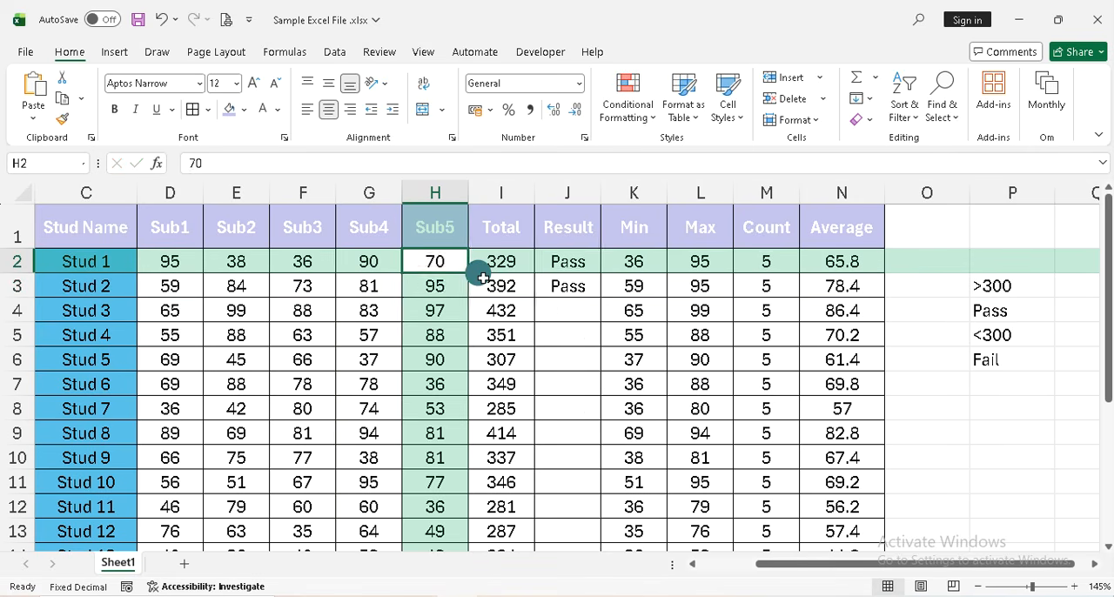
Check Stud 1's Result formula in J2 against the changed mark and undo the Sub5 edit
key("Right")
key("Right")
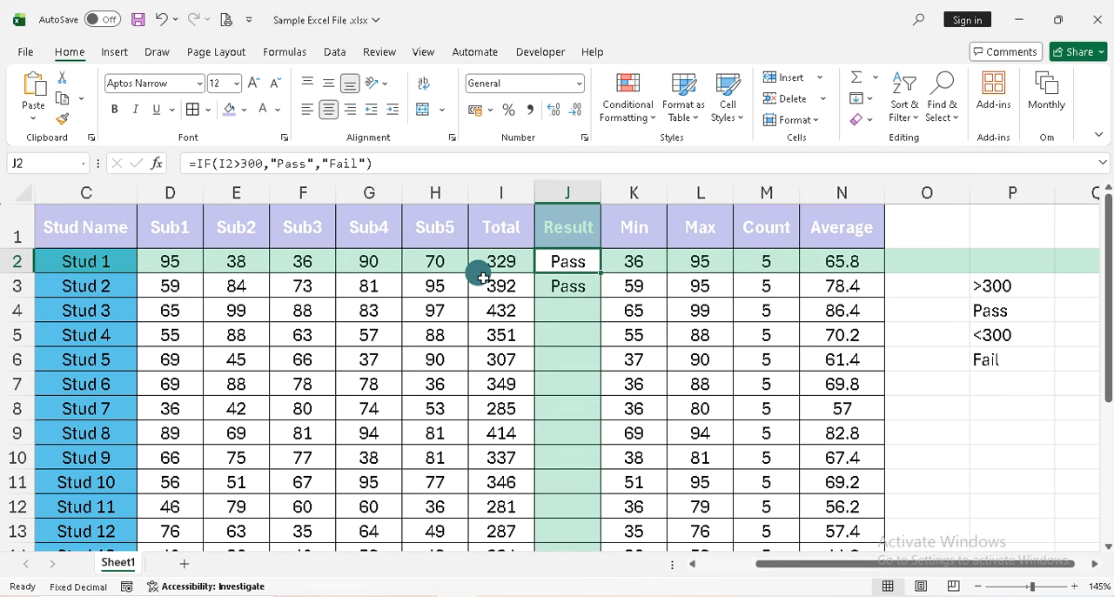
key("Left")
key("Left")
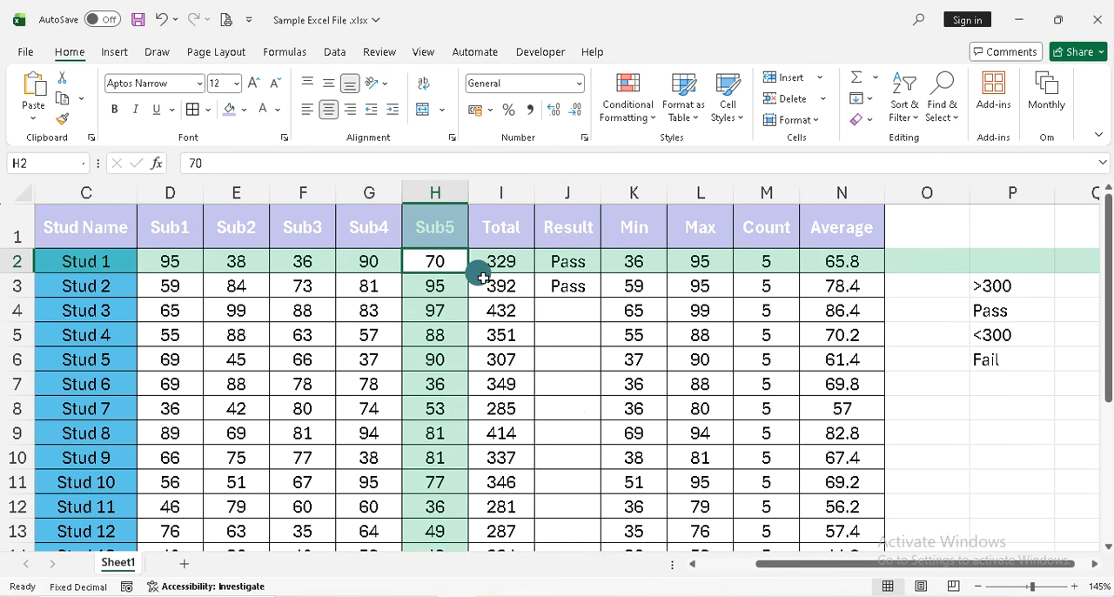
key("ctrl+z")
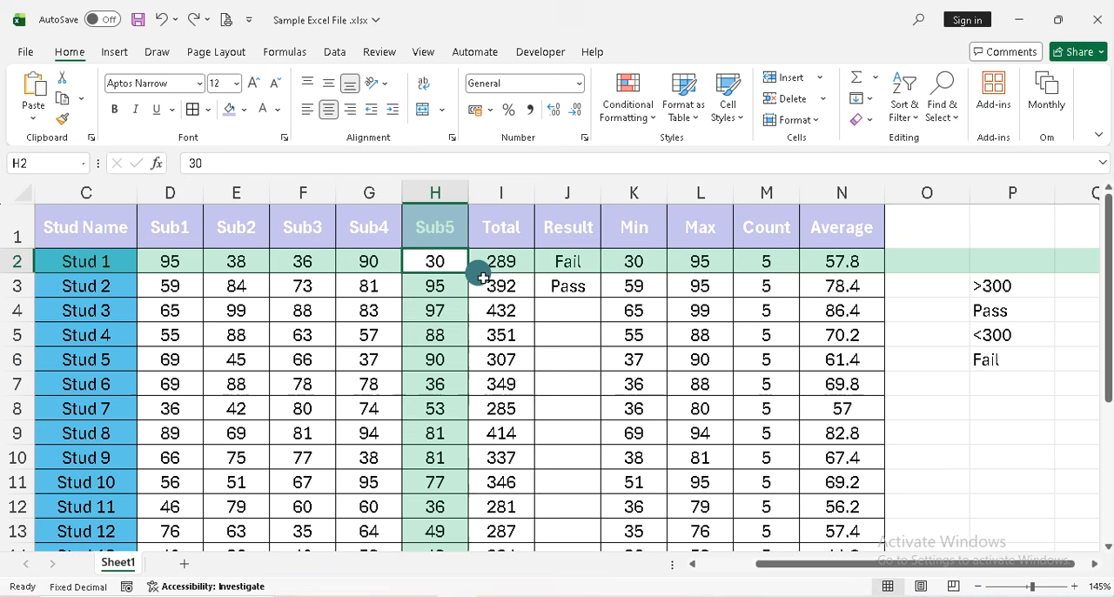
Fill the IF formula from J3 down the Result column through J21 for Stud 20
left_click(555, 263)
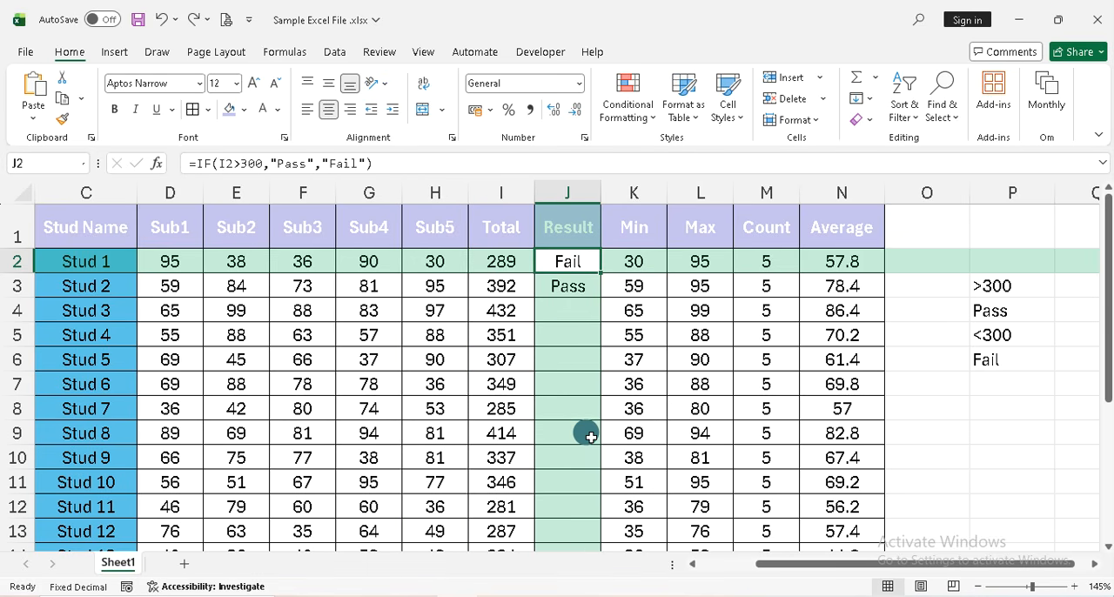
left_click(571, 288)
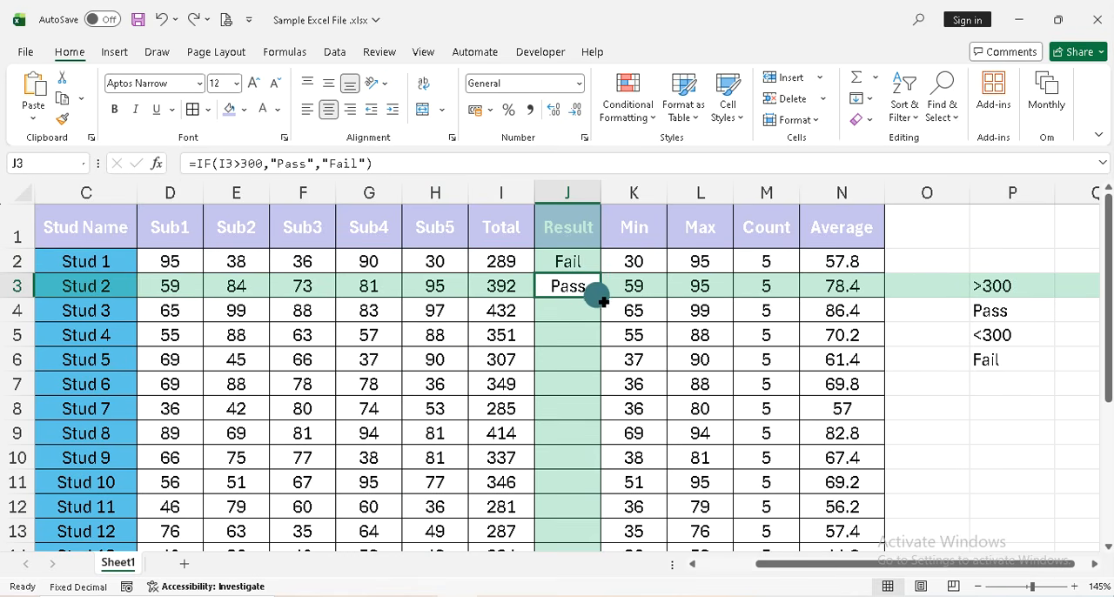
left_click_drag(601, 299, 589, 527)
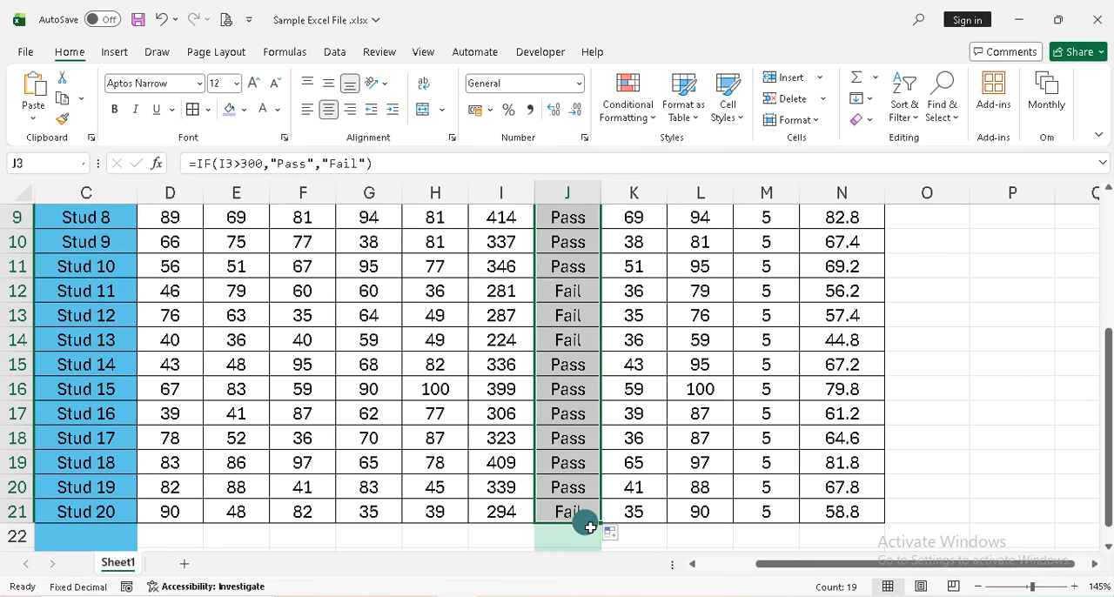
Check the Total cells of Stud 13, Stud 12 and Stud 11 against the filled Result column, ending at its header
left_click(505, 337)
left_click(505, 316)
left_click(498, 288)
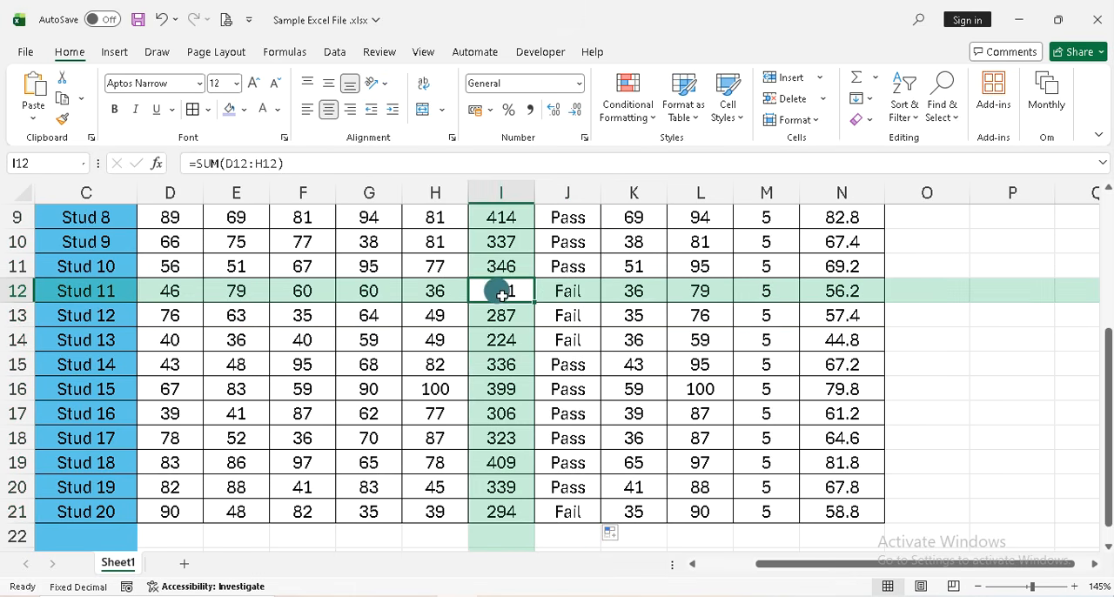
scroll(552, 279, "up", 3)
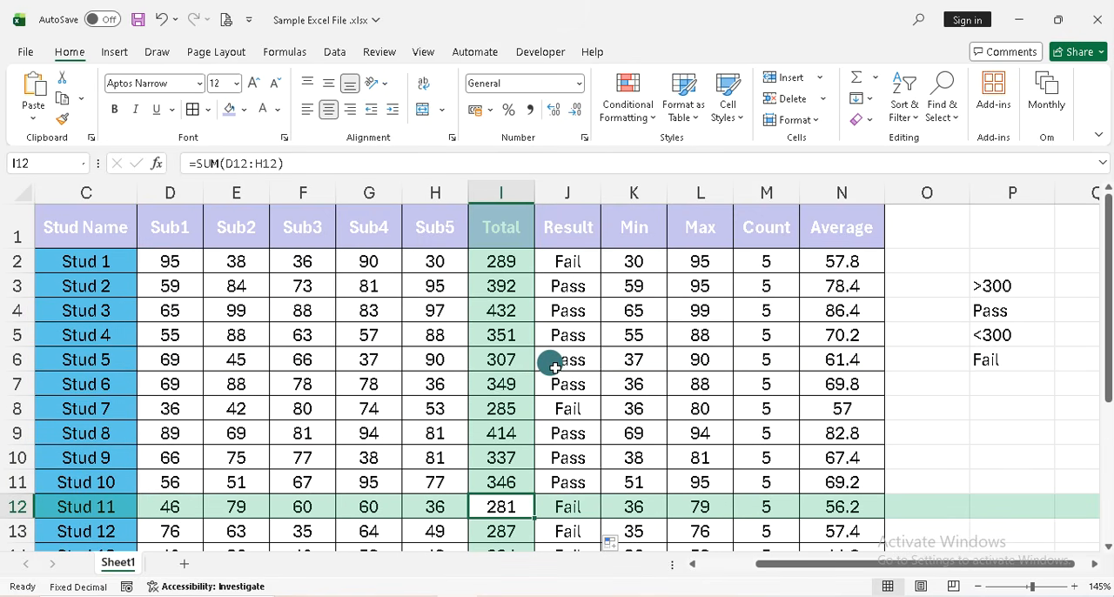
left_click(546, 228)
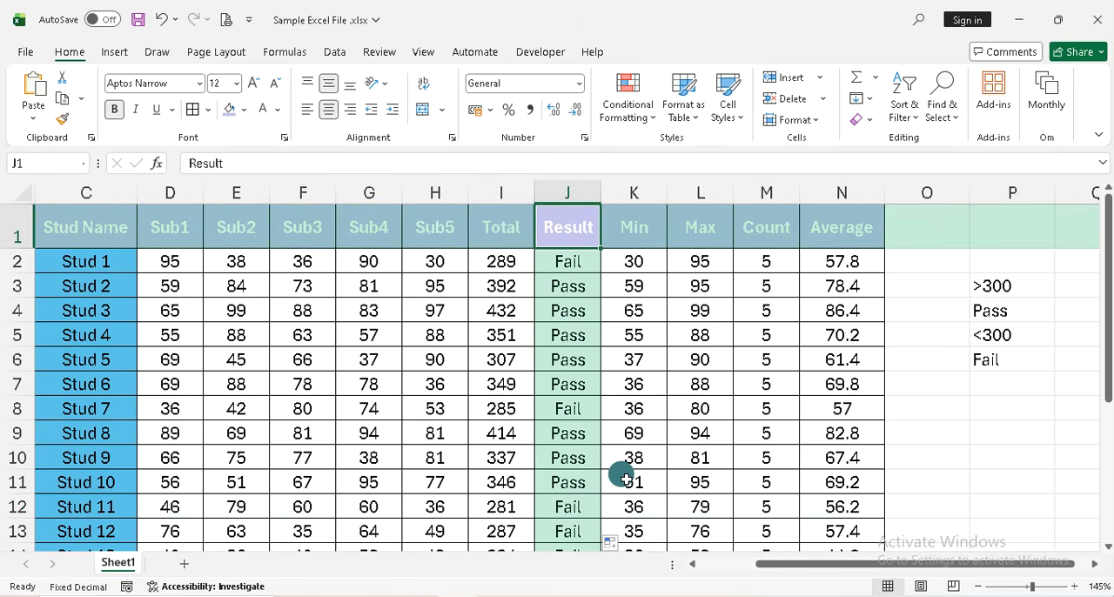